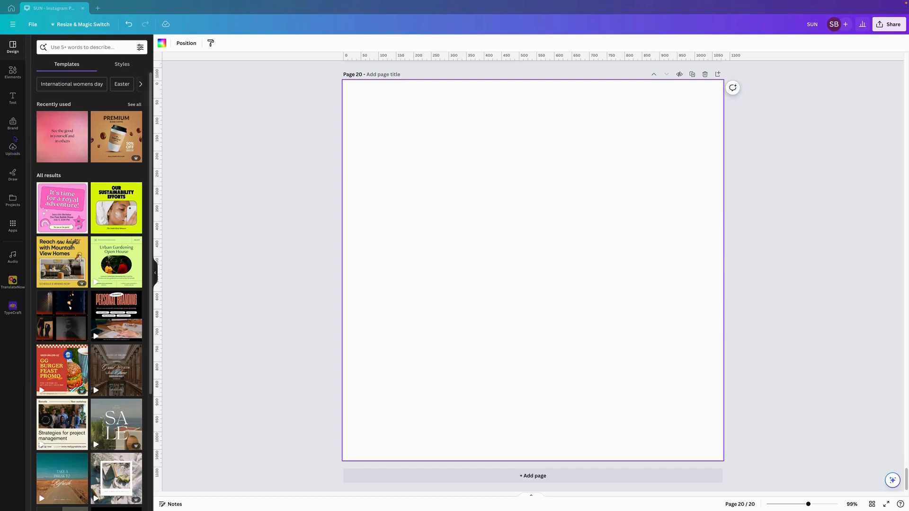
Add a heading to the blank page with the text "SNOW".
click(11, 106)
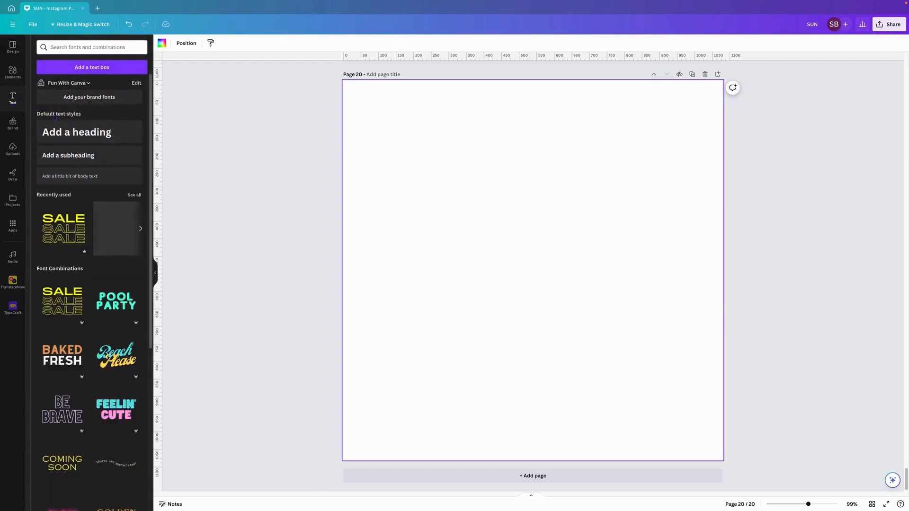
click(77, 132)
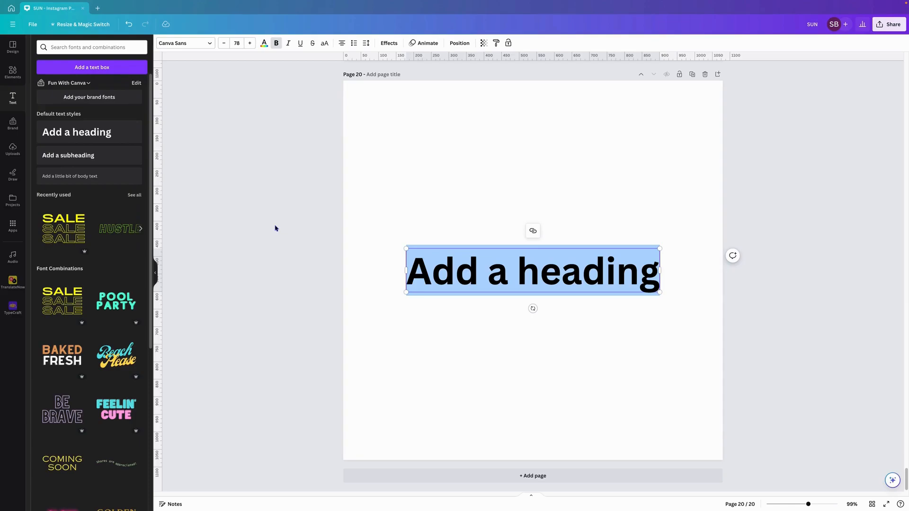
text(SNOW)
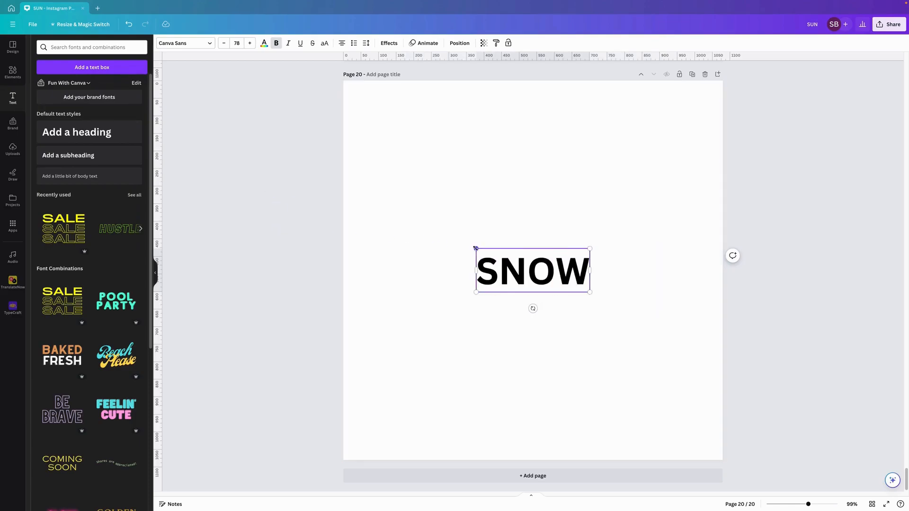
Enlarge the SNOW heading to font size 190, centred on the page, and set its font to Sergio Trendy.
drag(476, 249, 398, 219)
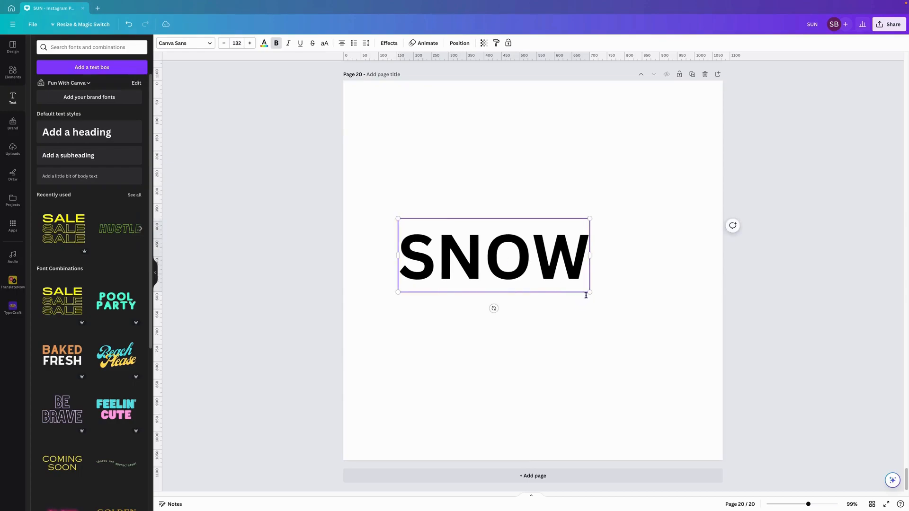
drag(589, 291, 667, 351)
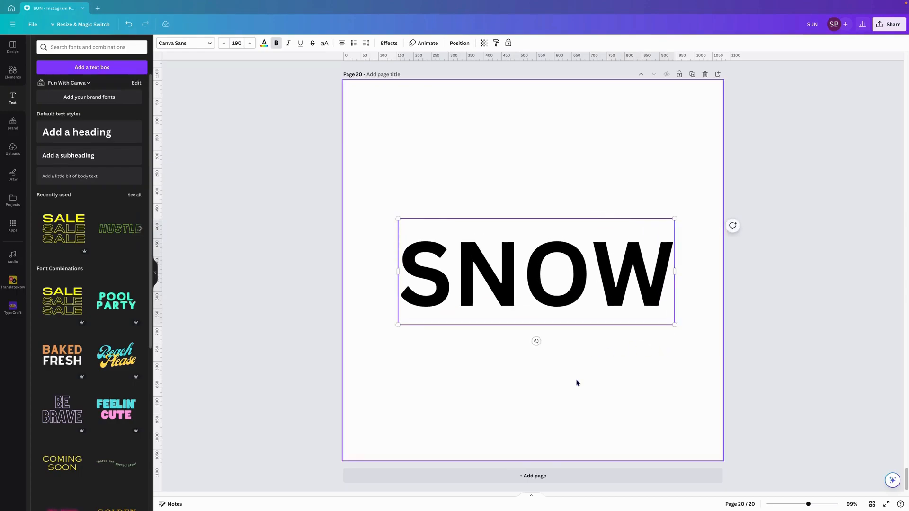
mouse_move(562, 278)
mouse_down()
mouse_move(550, 259)
mouse_move(552, 280)
mouse_up()
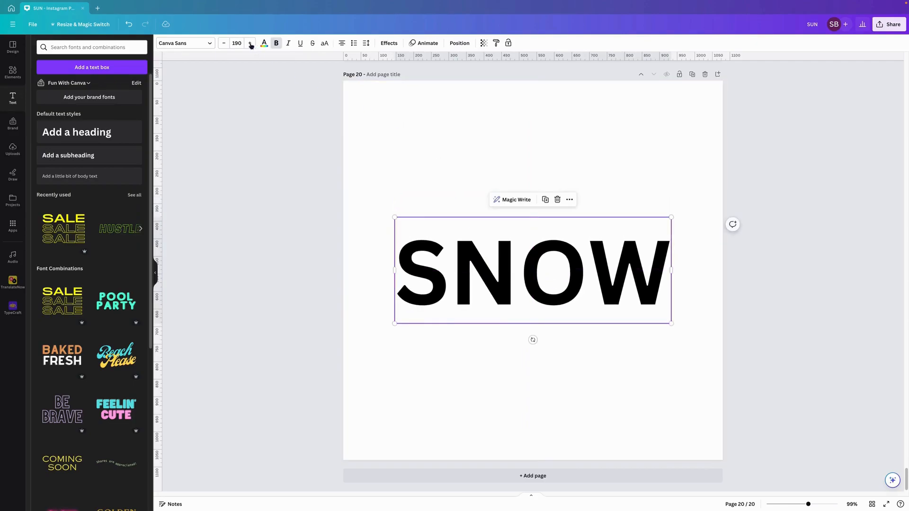
click(210, 43)
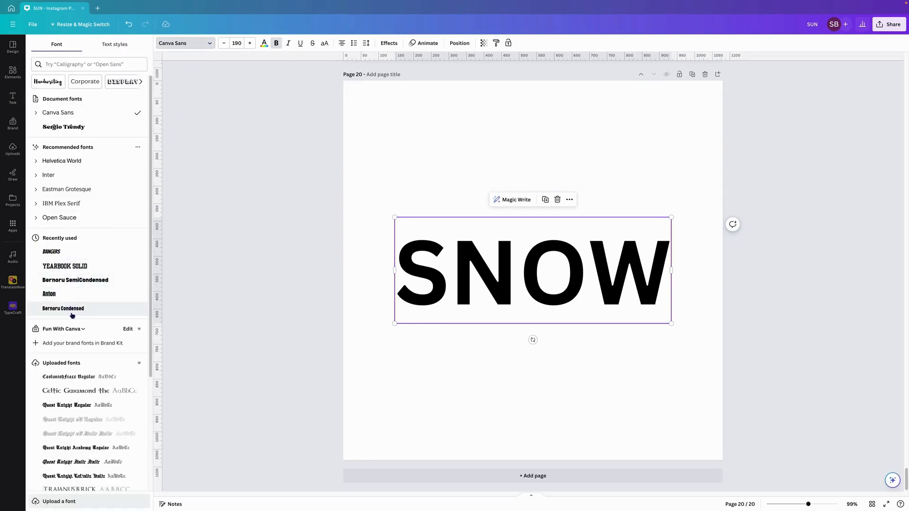
click(79, 127)
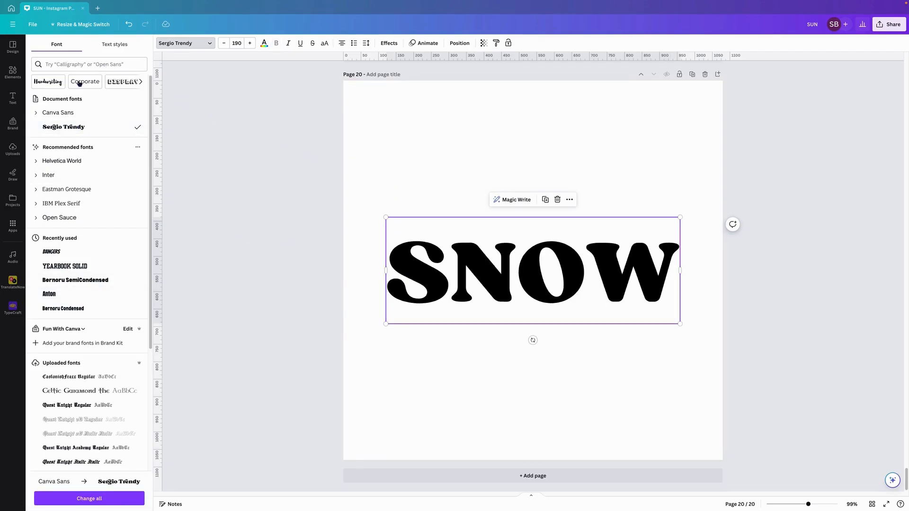
Insert a square shape and widen it on both sides into a rectangle that extends past the SNOW text.
click(12, 72)
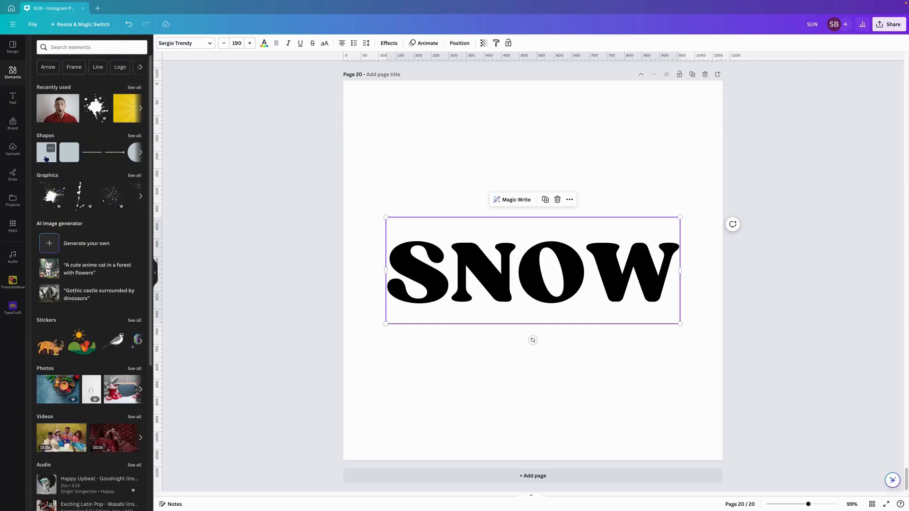
click(46, 159)
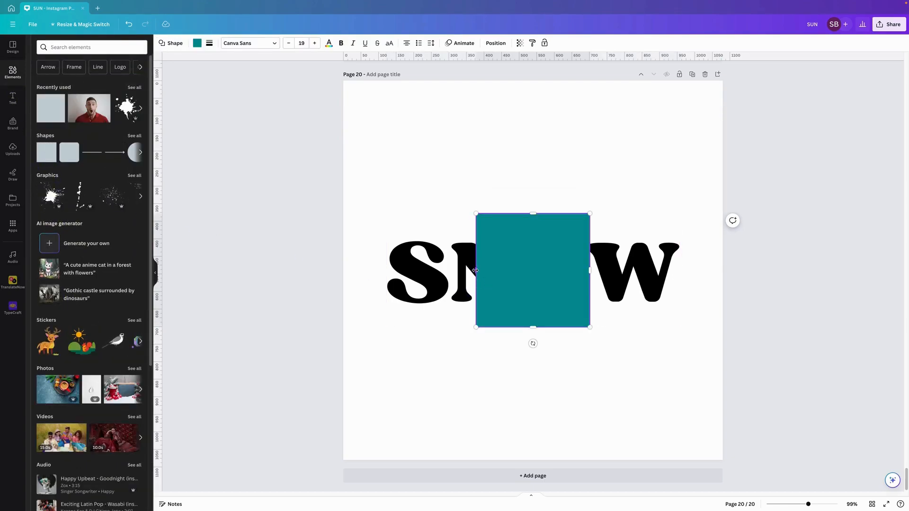
drag(476, 274, 366, 270)
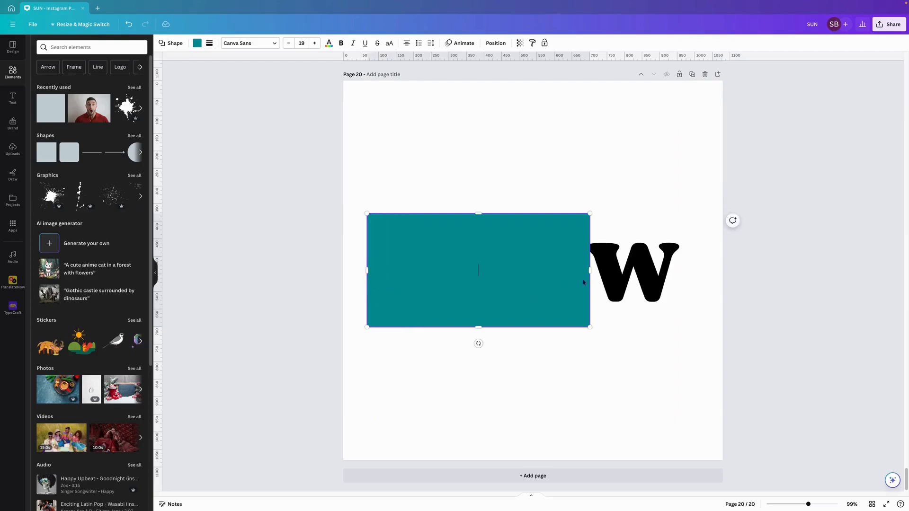
drag(589, 271, 700, 271)
click(568, 296)
click(489, 162)
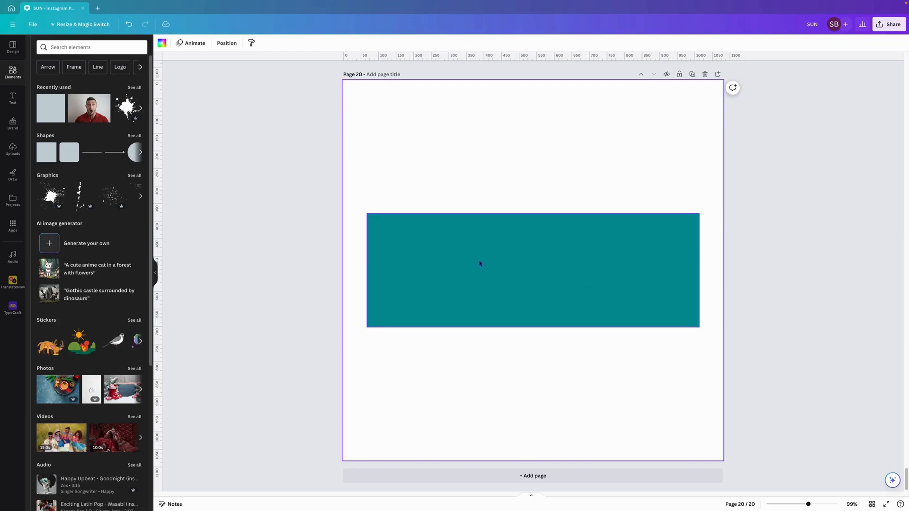
Send the rectangle to the back, behind the SNOW text, and fill it with the default solid yellow.
right_click(485, 245)
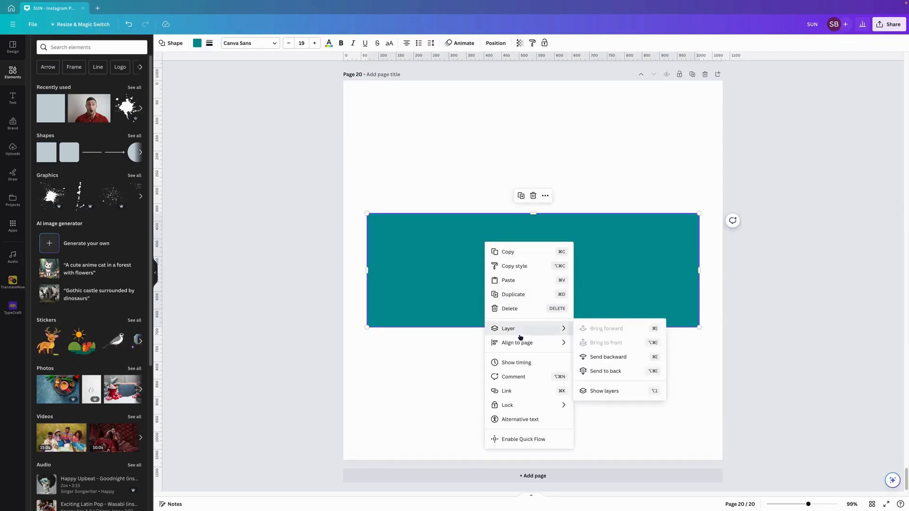
mouse_move(514, 328)
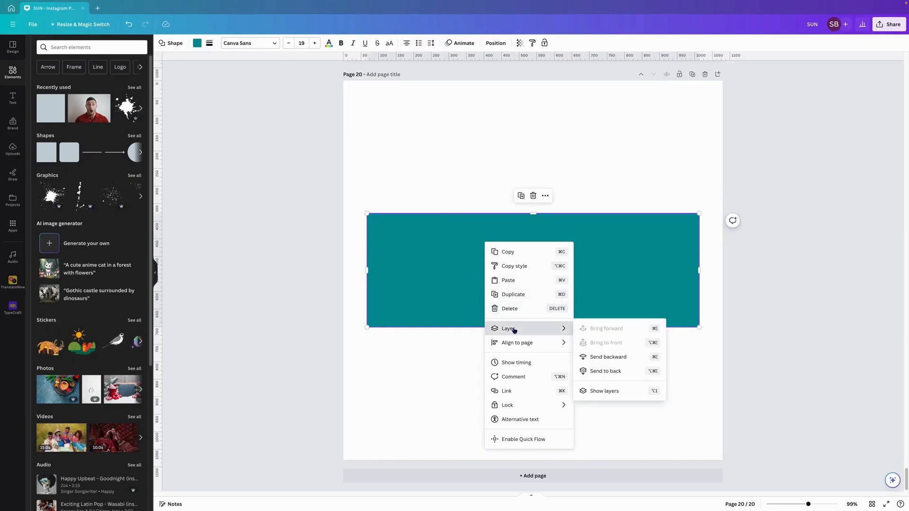
click(604, 372)
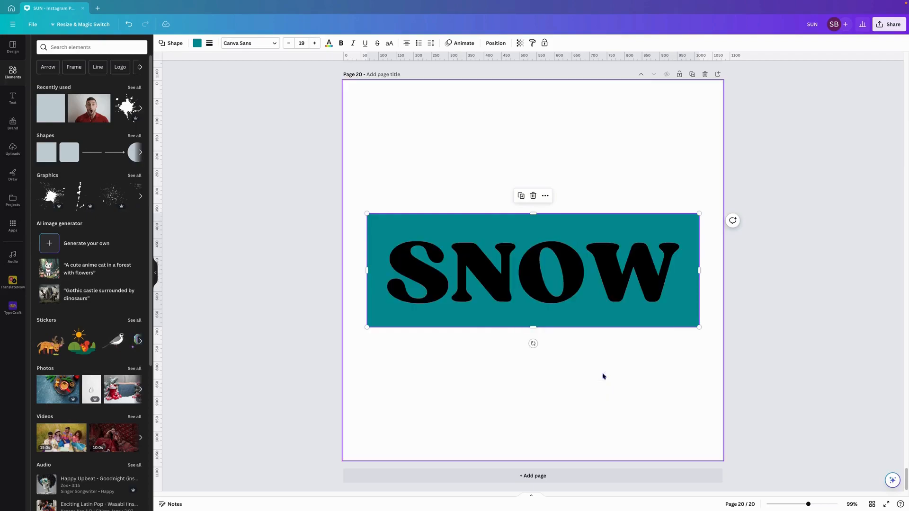
click(197, 43)
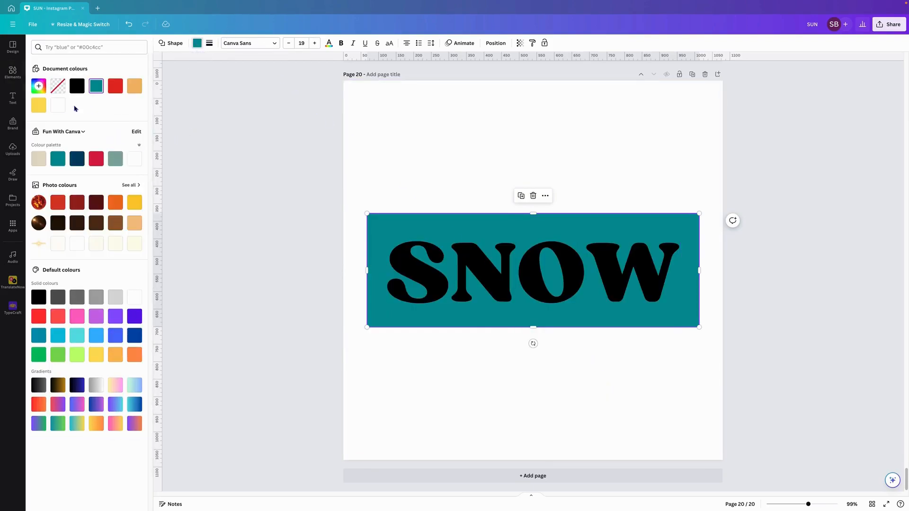
click(97, 355)
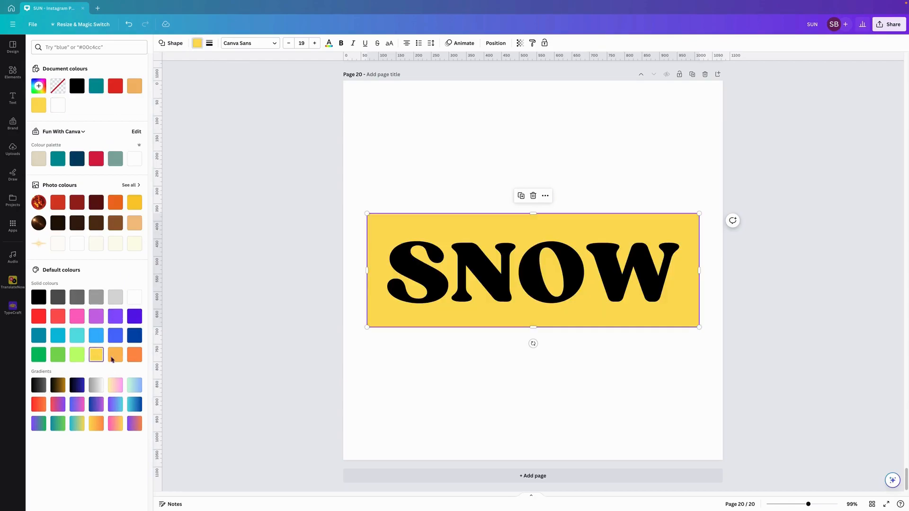
Change the SNOW text colour to white (#ffffff).
click(441, 318)
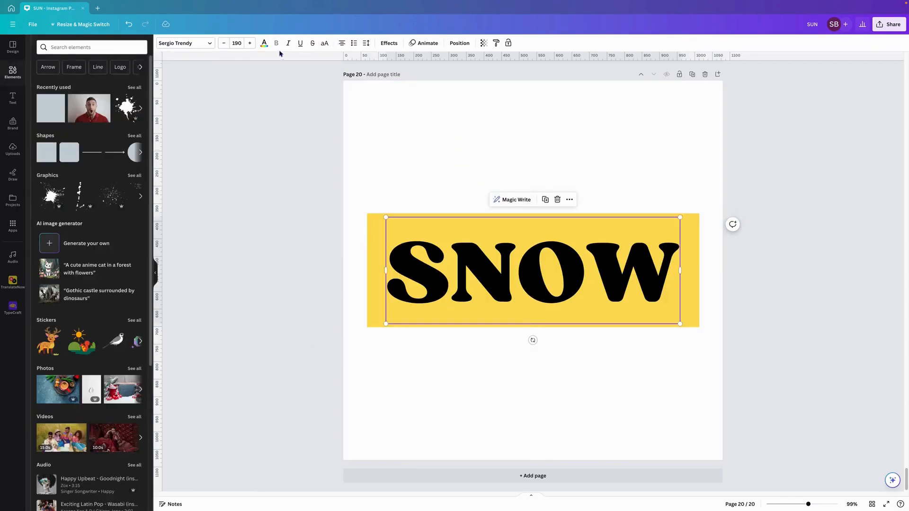
click(265, 43)
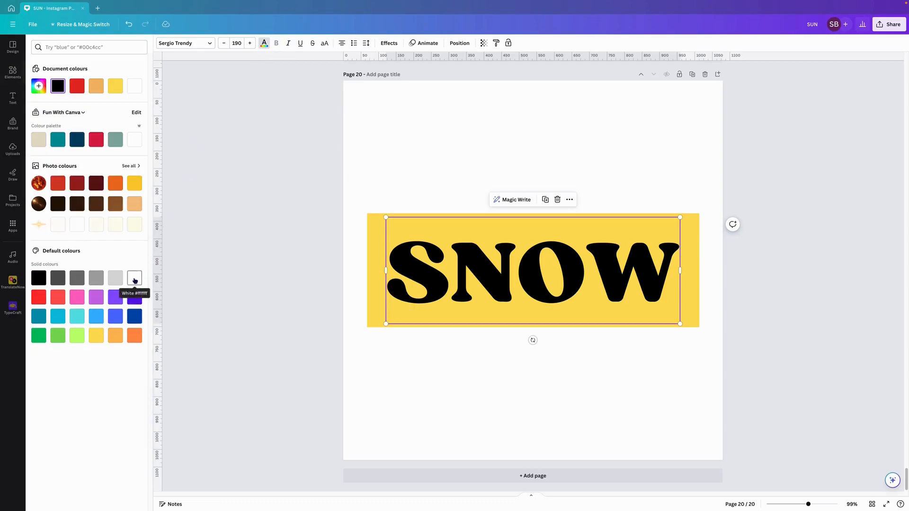
click(135, 280)
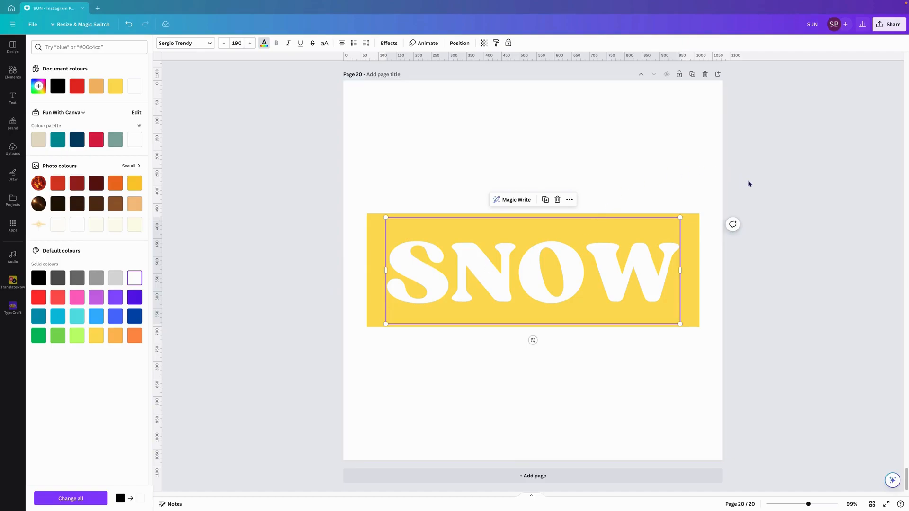
key(Escape)
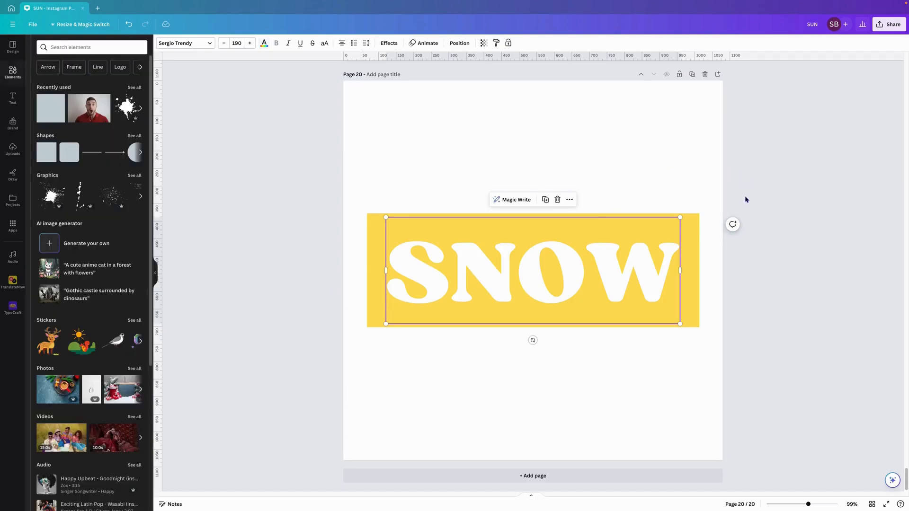
Set up a PNG download of the design limited to the current page, Page 20.
click(892, 24)
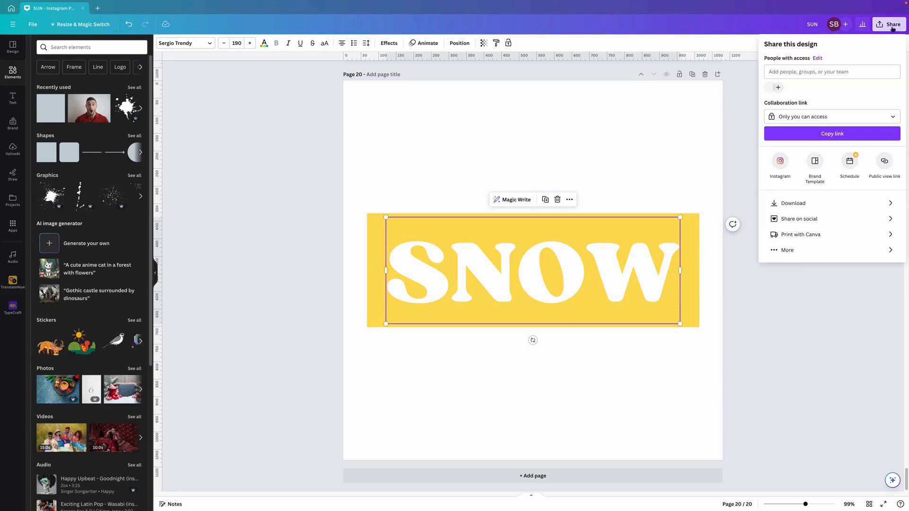
click(805, 205)
click(795, 153)
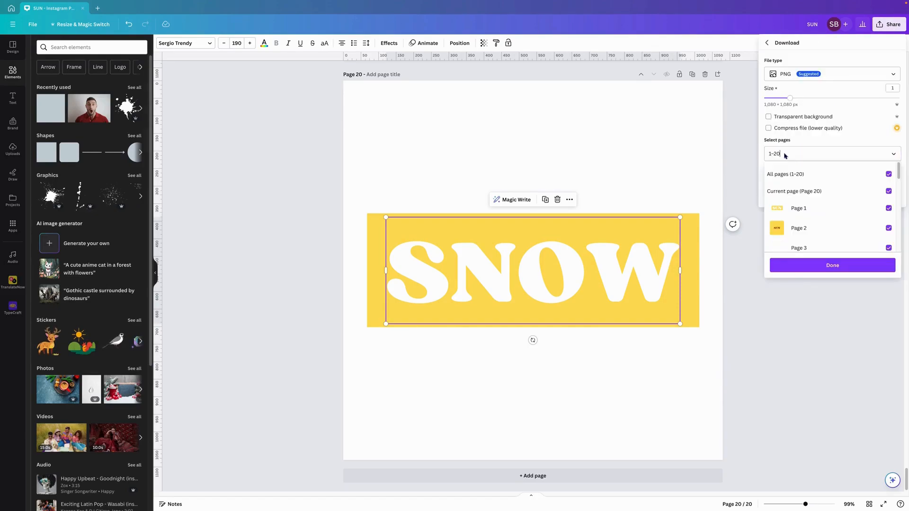
click(780, 174)
click(789, 191)
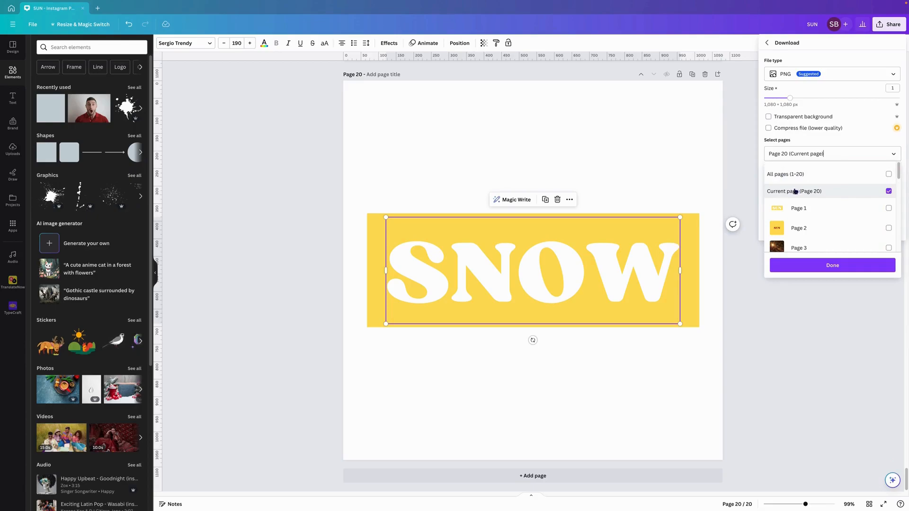
click(829, 265)
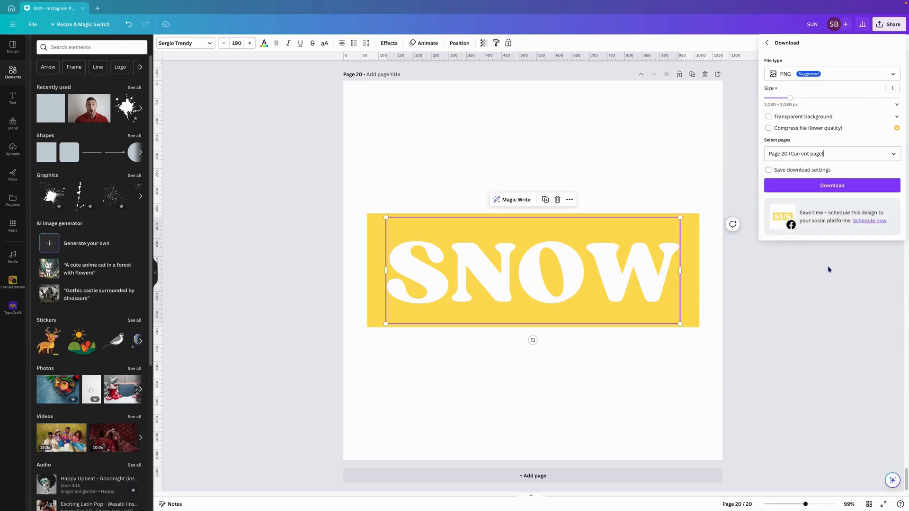
Download the page and save it as Snow.png in the Snow Shadow folder.
click(839, 186)
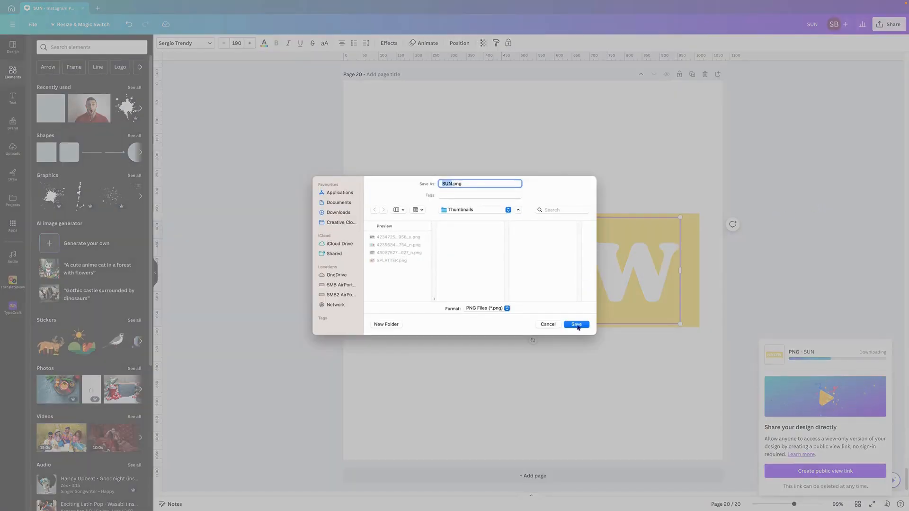
text(Snow)
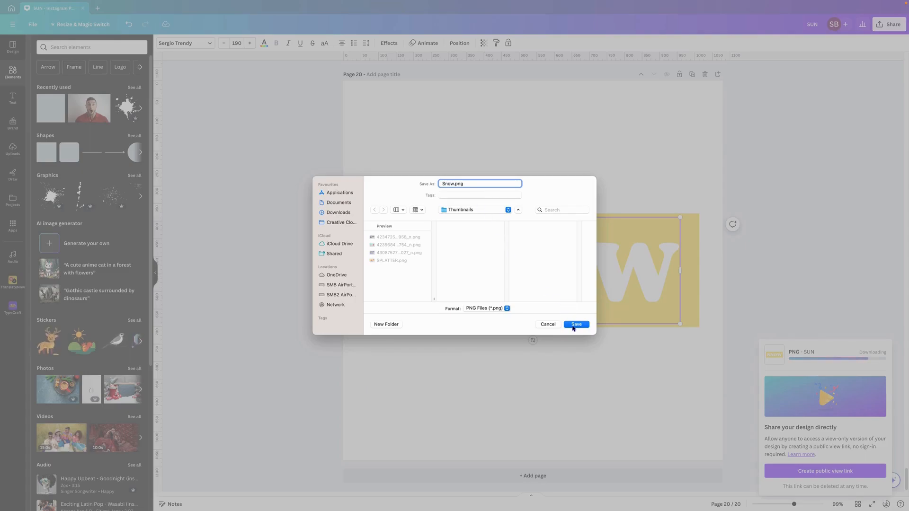
click(509, 210)
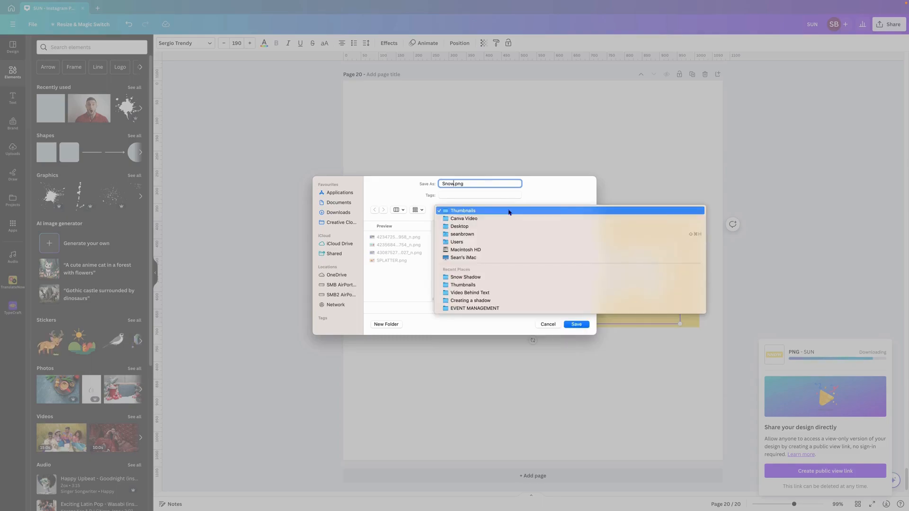
click(487, 278)
click(582, 326)
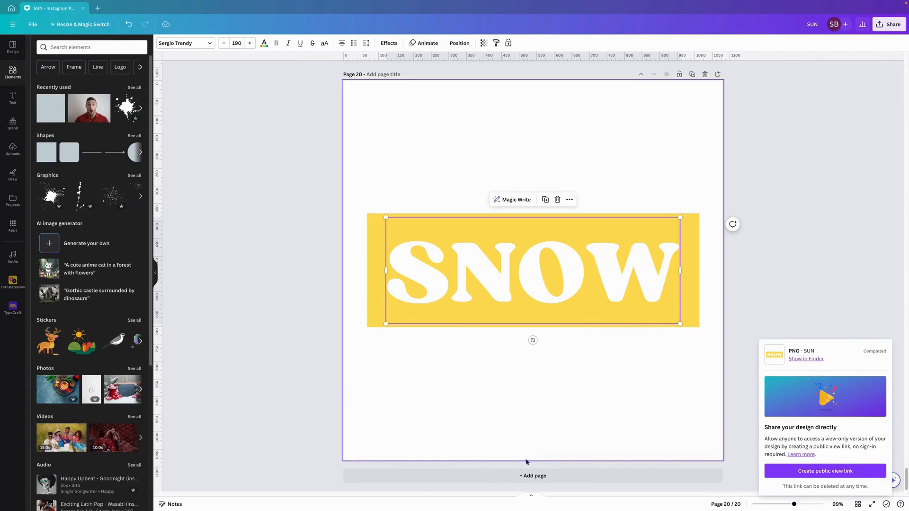
Add a new page to the design and upload Snow.png from the Snow Shadow folder inside Canva Video.
click(489, 477)
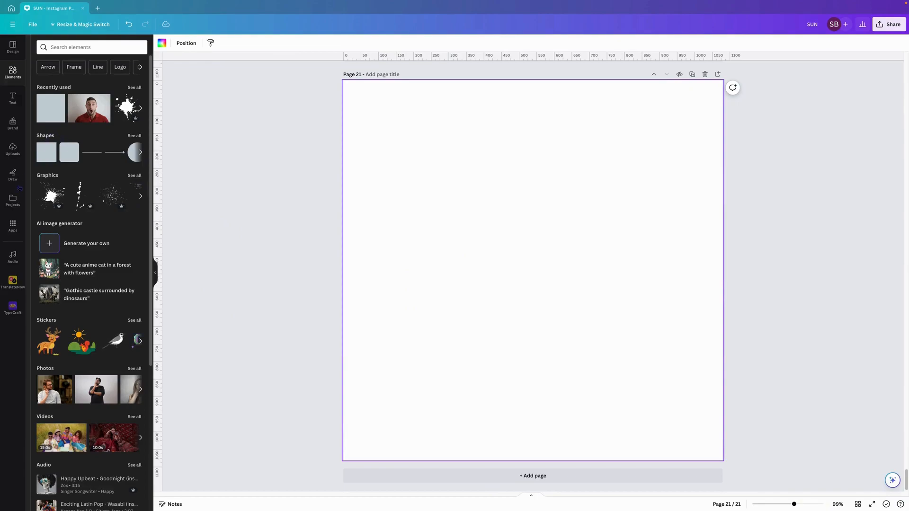
click(13, 149)
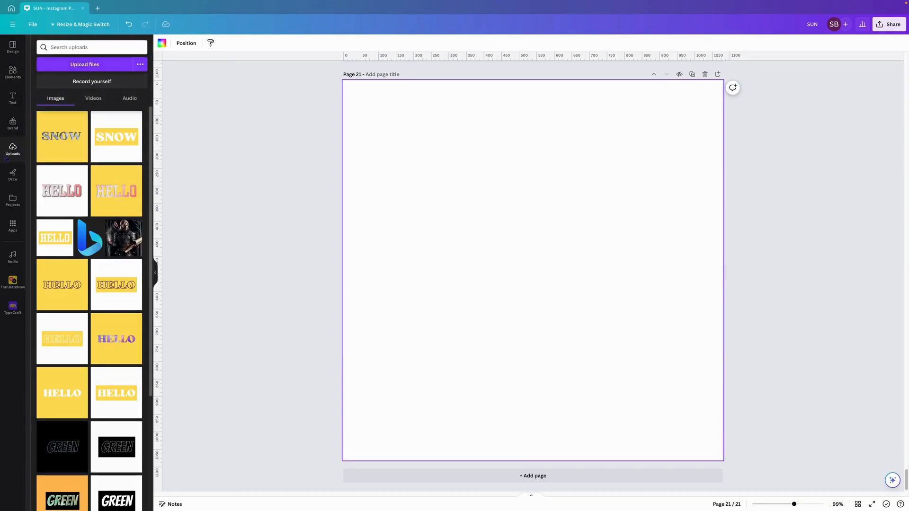
click(91, 65)
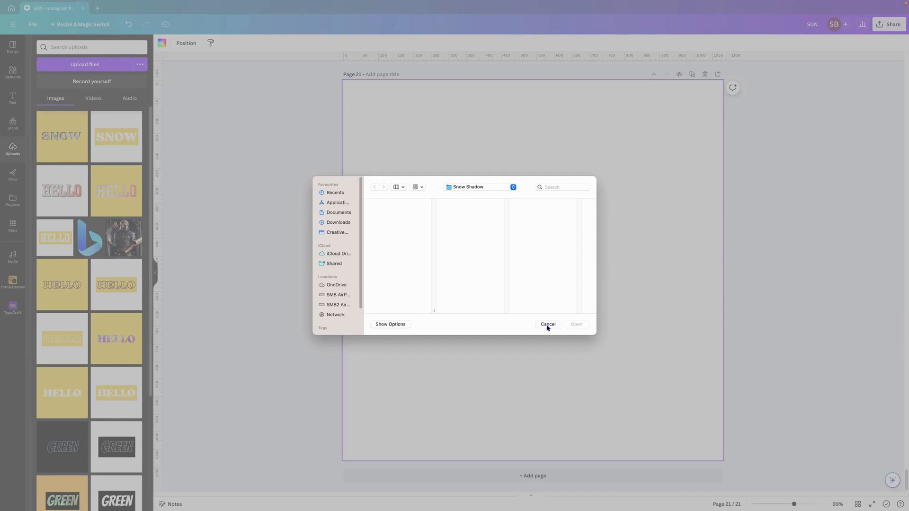
click(511, 189)
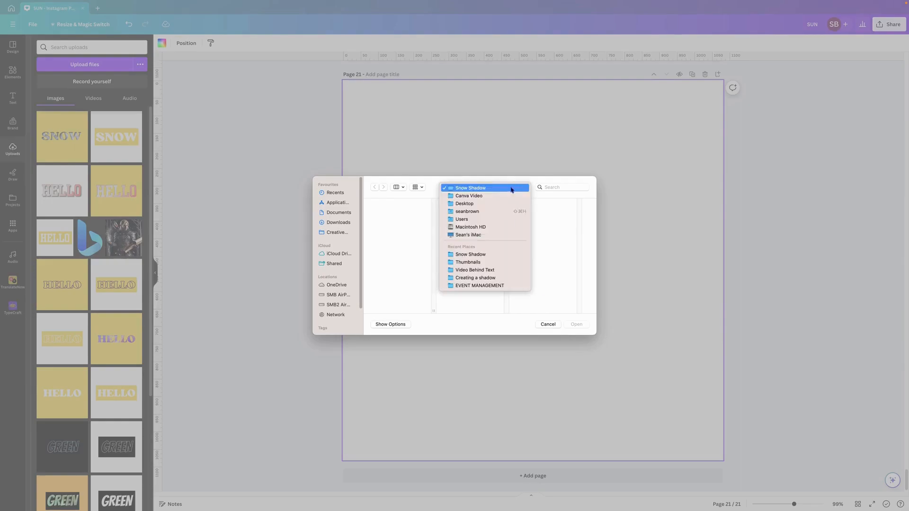
click(487, 197)
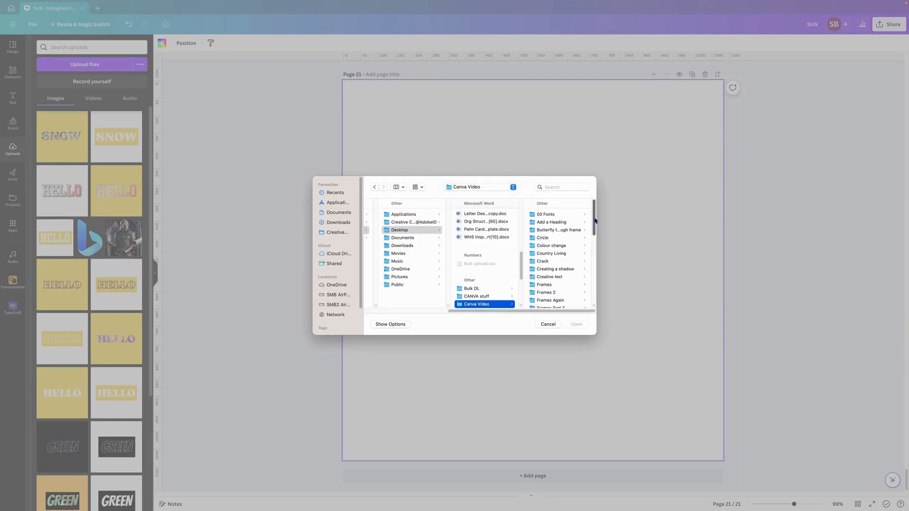
mouse_move(594, 223)
mouse_down()
mouse_move(596, 280)
mouse_move(594, 269)
mouse_up()
click(552, 230)
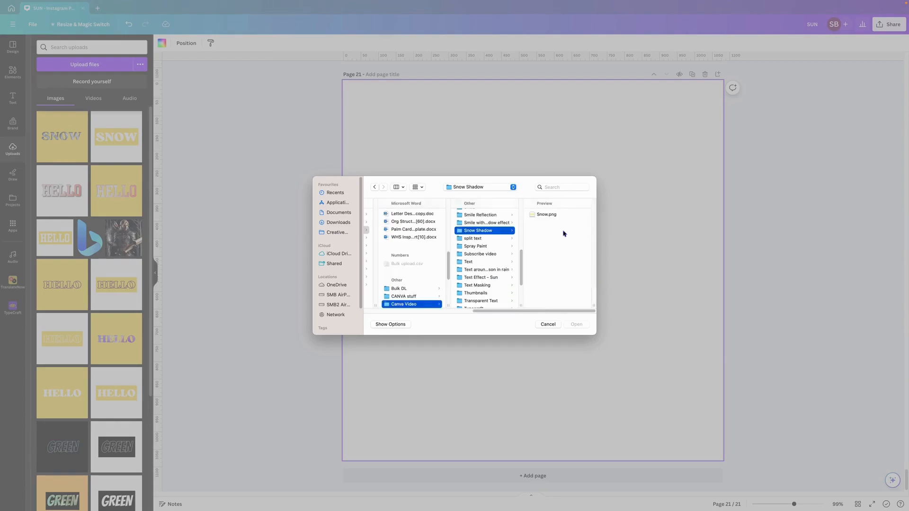
click(553, 215)
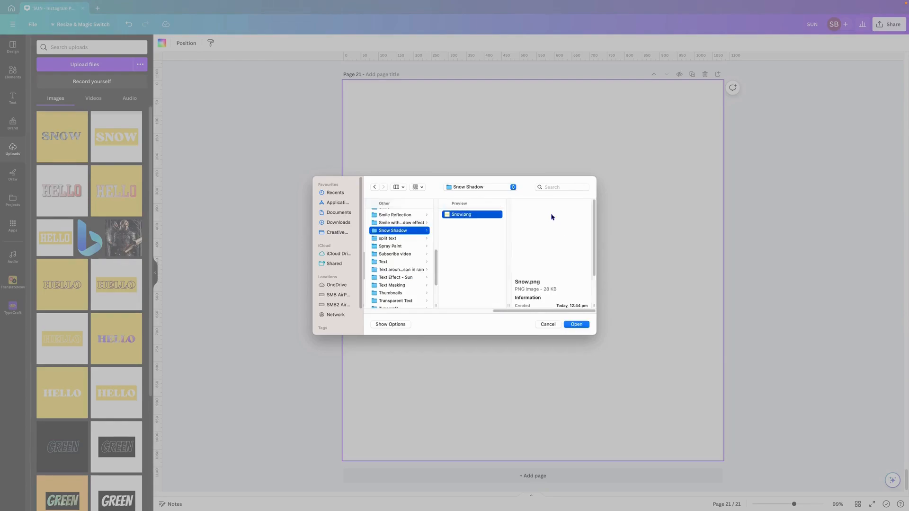
click(582, 326)
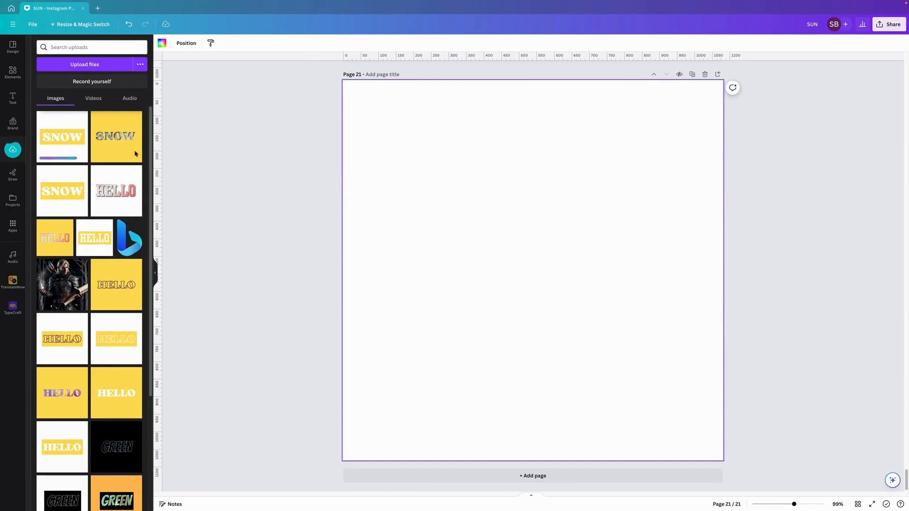
Place the newly uploaded SNOW image on Page 21 and enlarge it to fill the whole page.
click(66, 139)
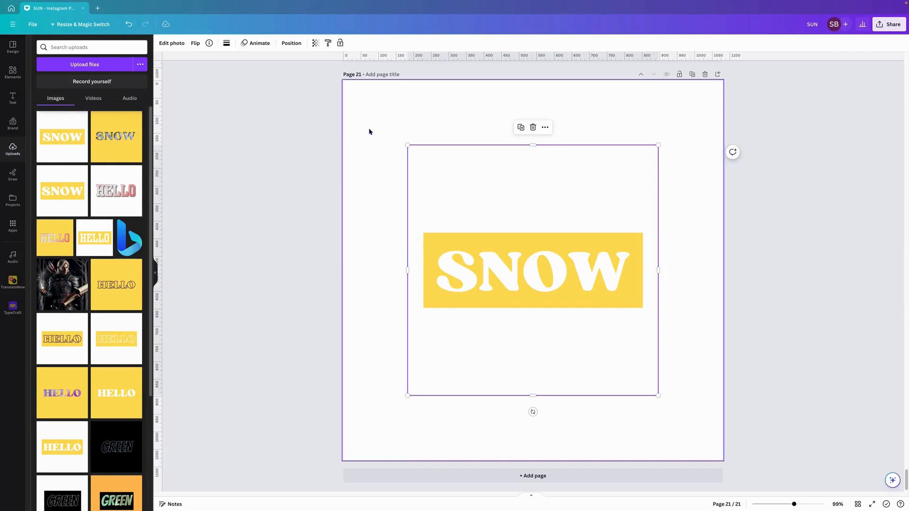
drag(406, 143, 335, 112)
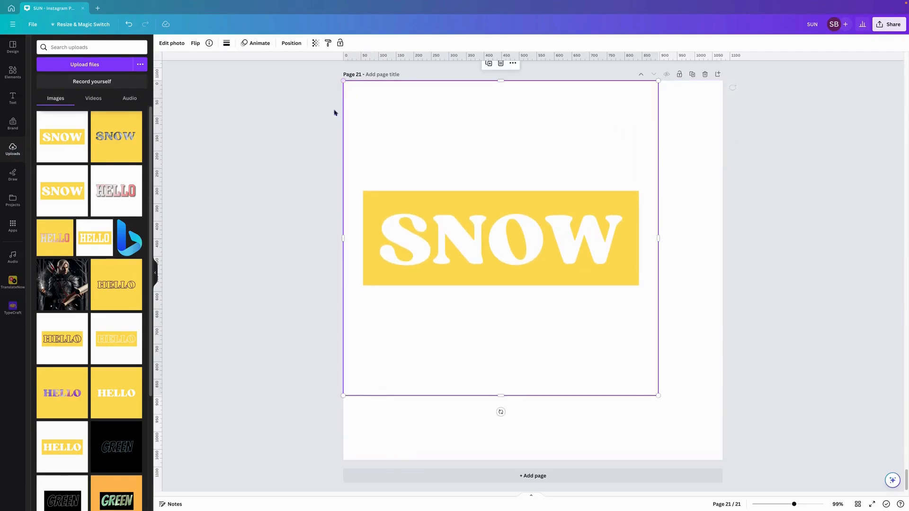
drag(659, 394, 722, 459)
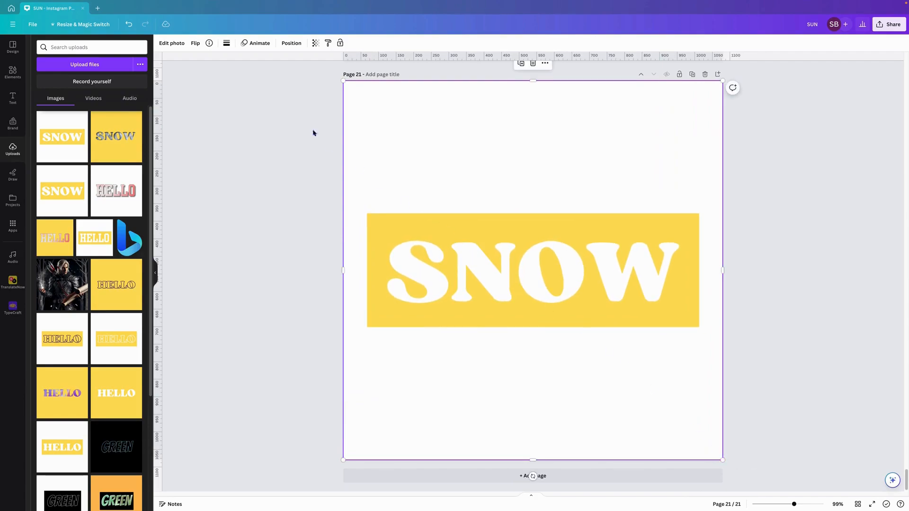
Crop a thin strip off the upper edge of the SNOW image and remove its background with BG Remover.
drag(534, 79, 534, 100)
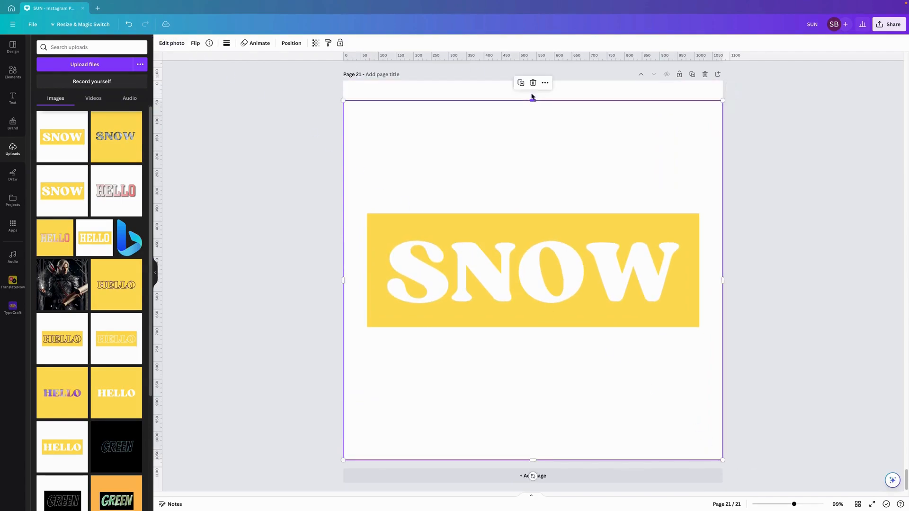
click(180, 44)
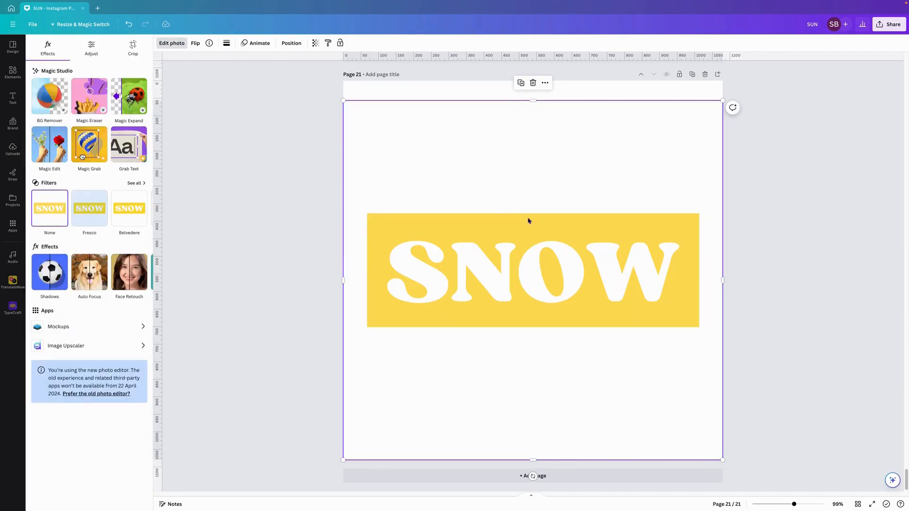
click(171, 44)
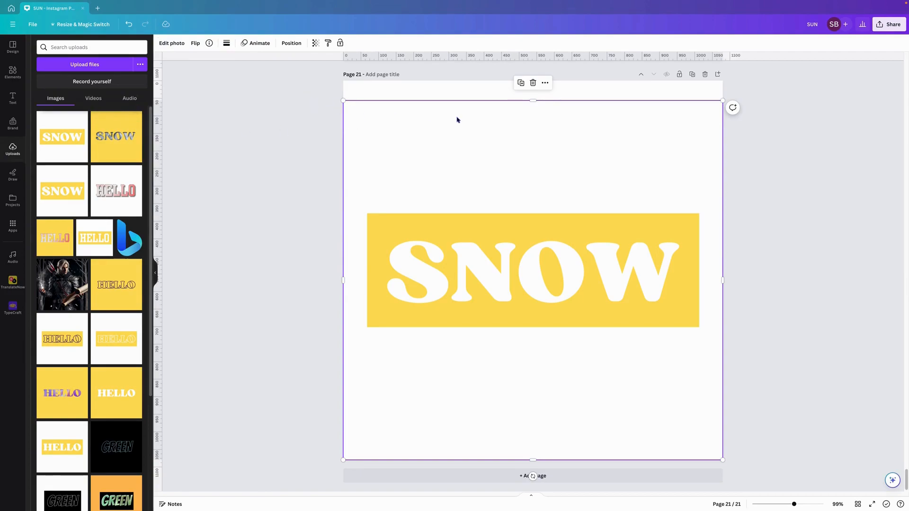
click(171, 43)
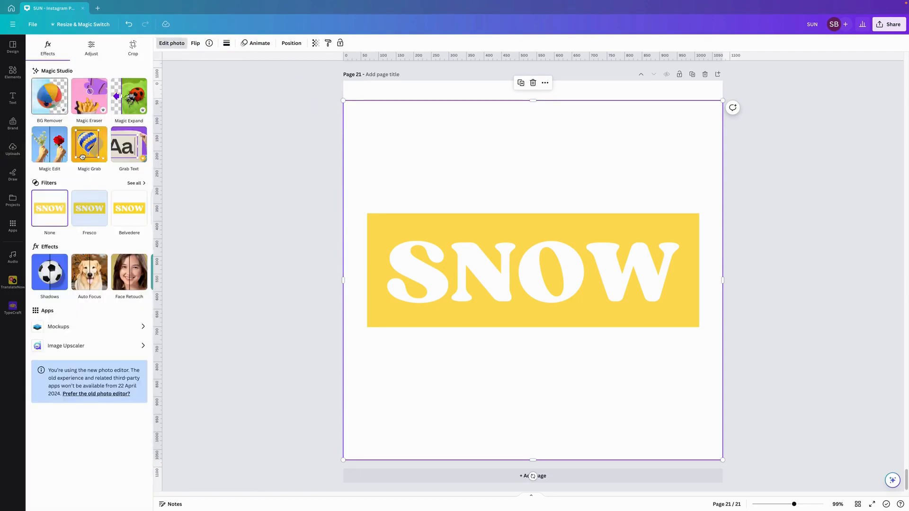
click(50, 99)
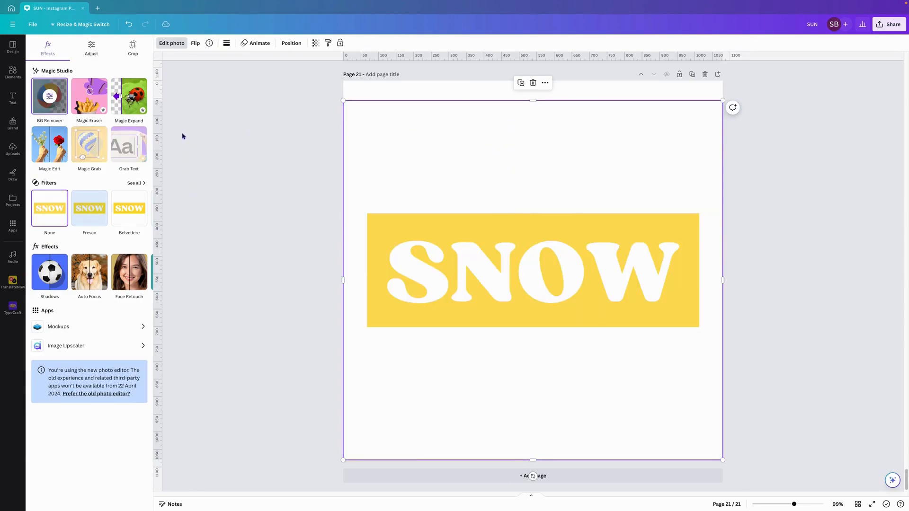
Crop the SNOW image close around the yellow rectangle on all four sides and apply a Drop shadow to it.
drag(535, 101, 534, 208)
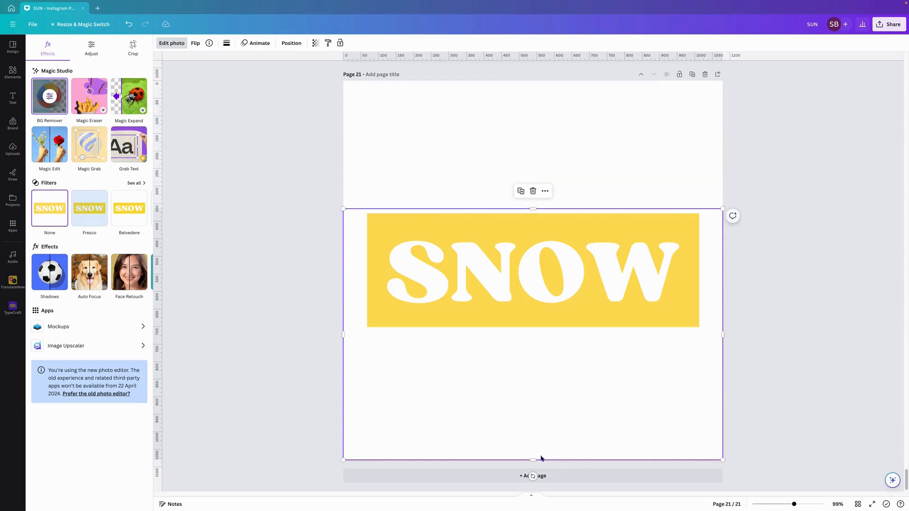
drag(532, 458, 530, 333)
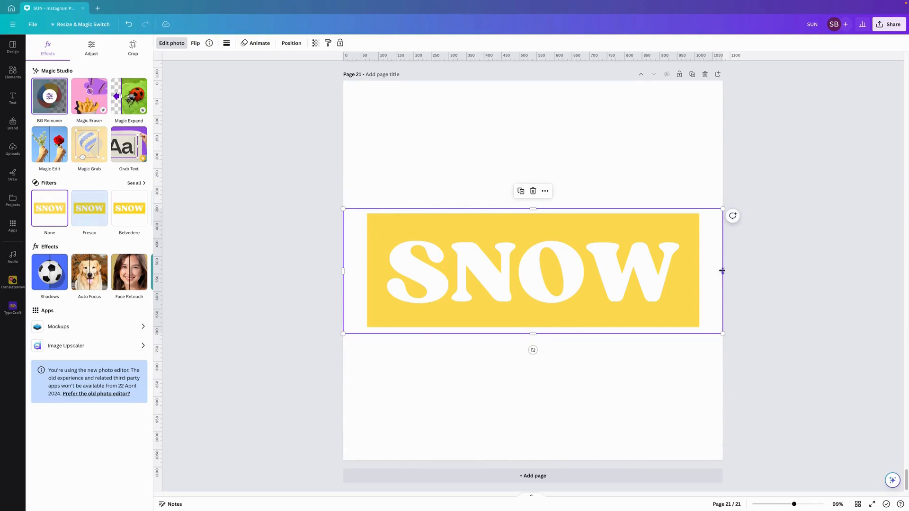
drag(722, 271, 707, 271)
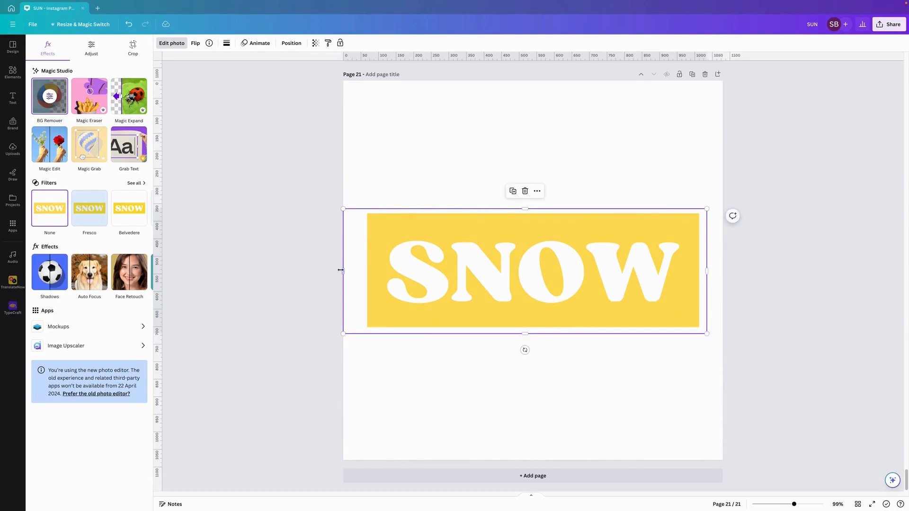
drag(344, 270, 360, 271)
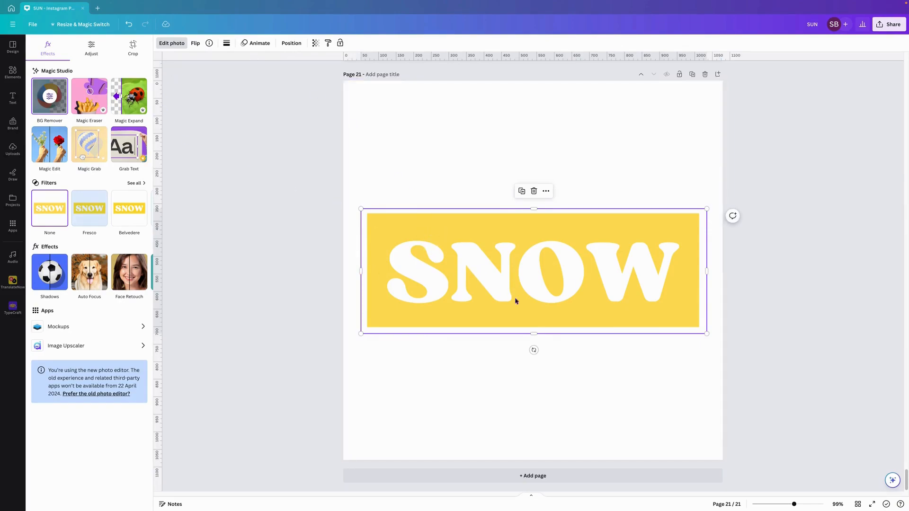
click(42, 276)
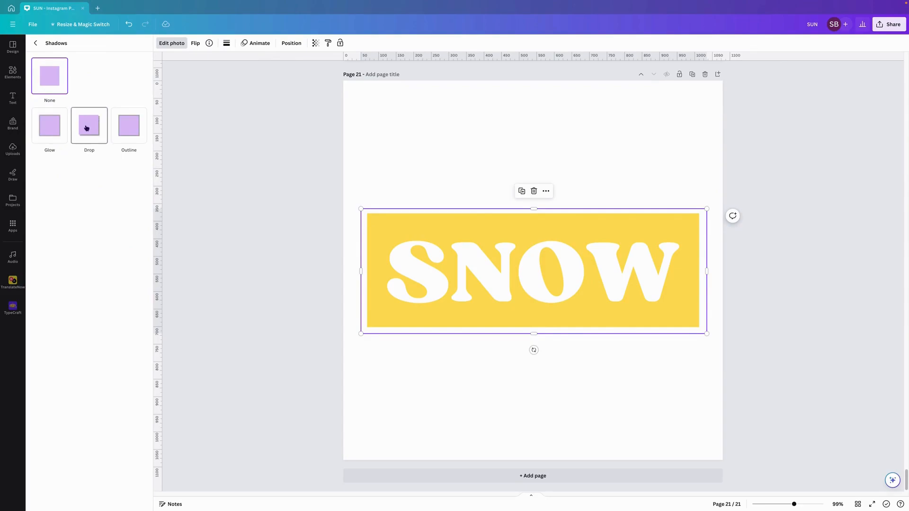
click(87, 128)
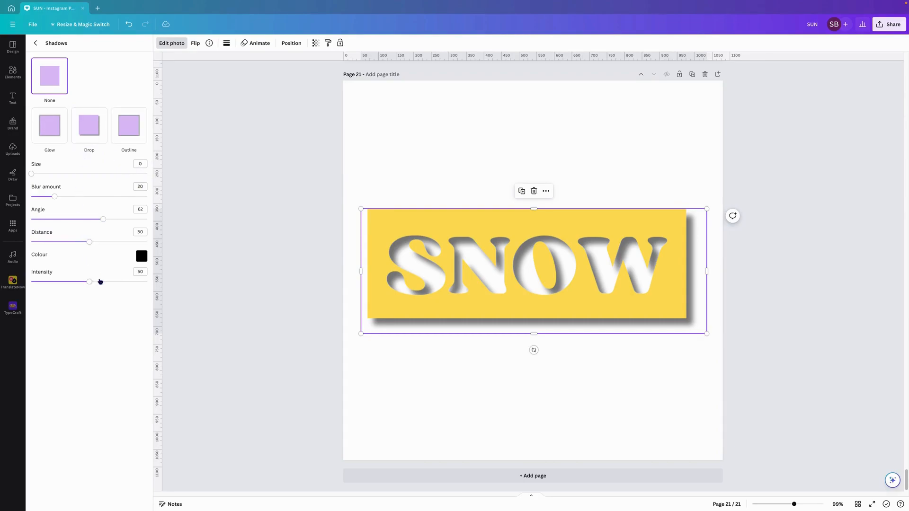
Add the recently used snow storm photo over the SNOW image and crop and resize it to fit within the yellow rectangle.
click(12, 72)
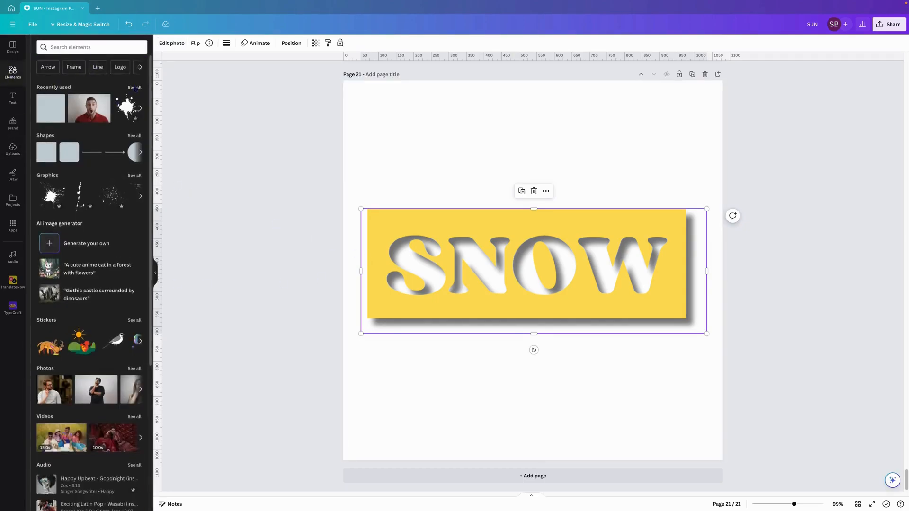
click(134, 88)
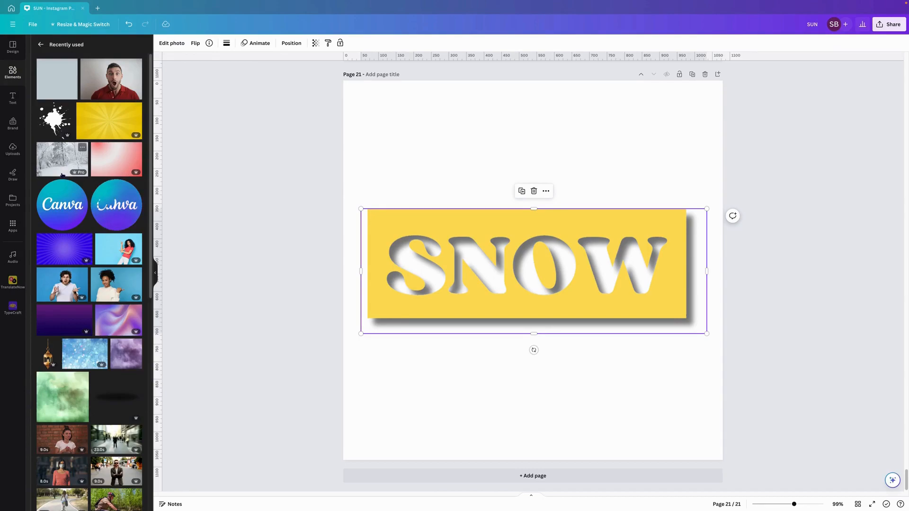
click(83, 147)
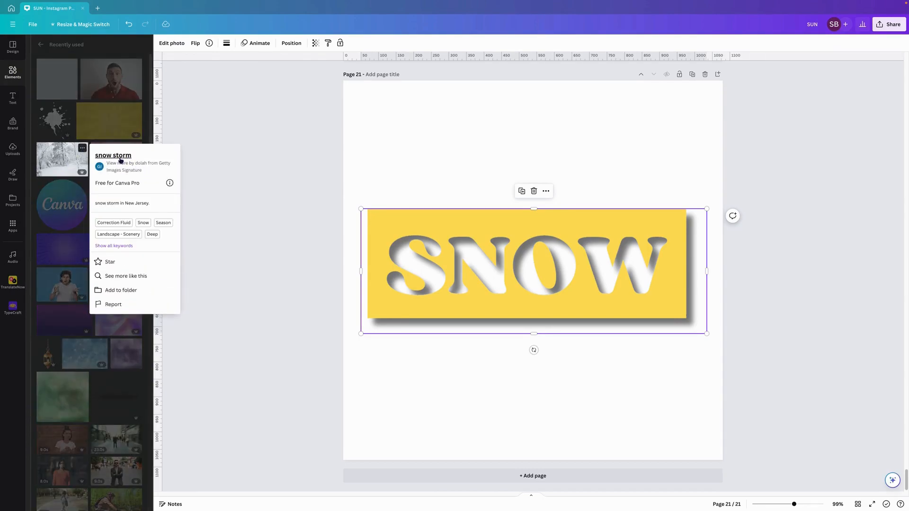
drag(67, 165, 373, 272)
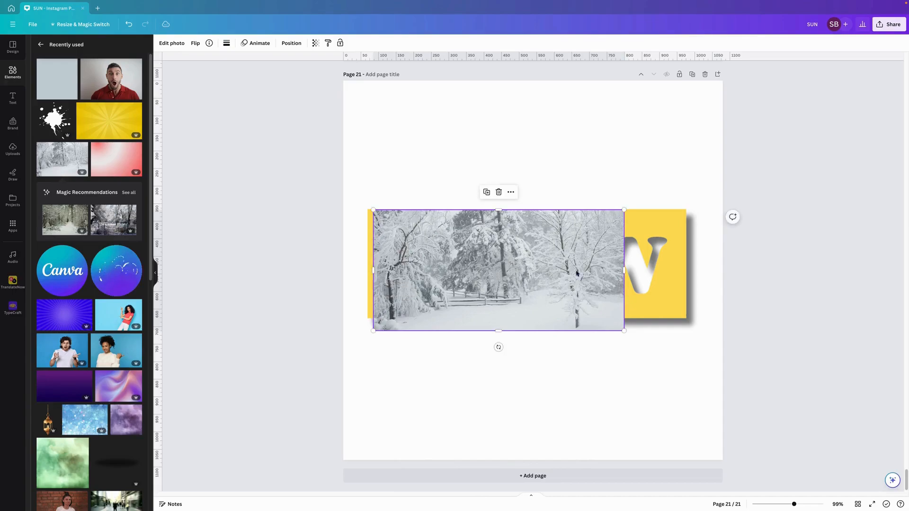
drag(623, 269, 682, 270)
drag(529, 210, 527, 215)
drag(526, 333, 530, 316)
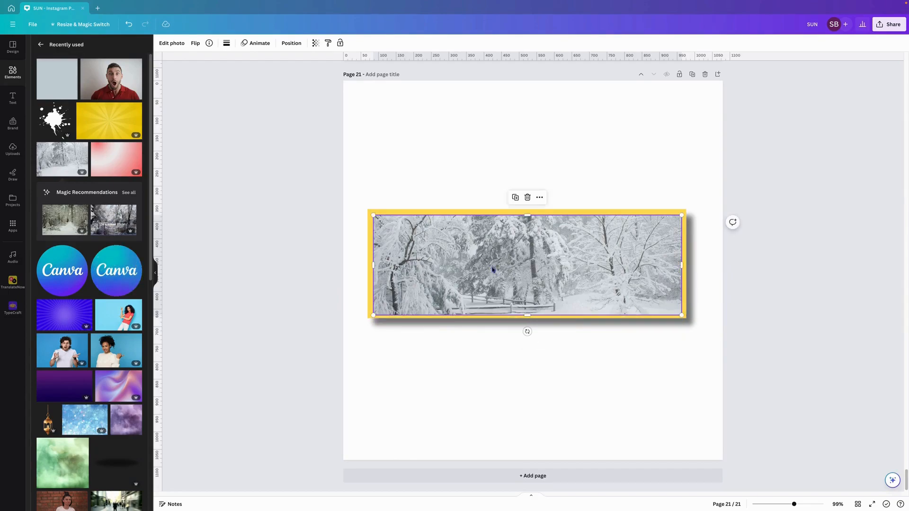
Send the snow storm photo backward so it sits behind the cut-out SNOW letters, and deselect it.
right_click(505, 251)
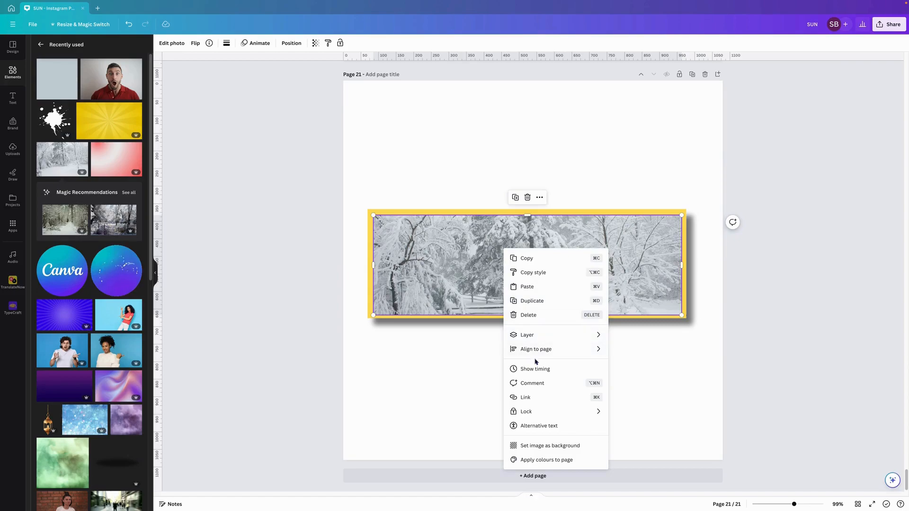
mouse_move(533, 337)
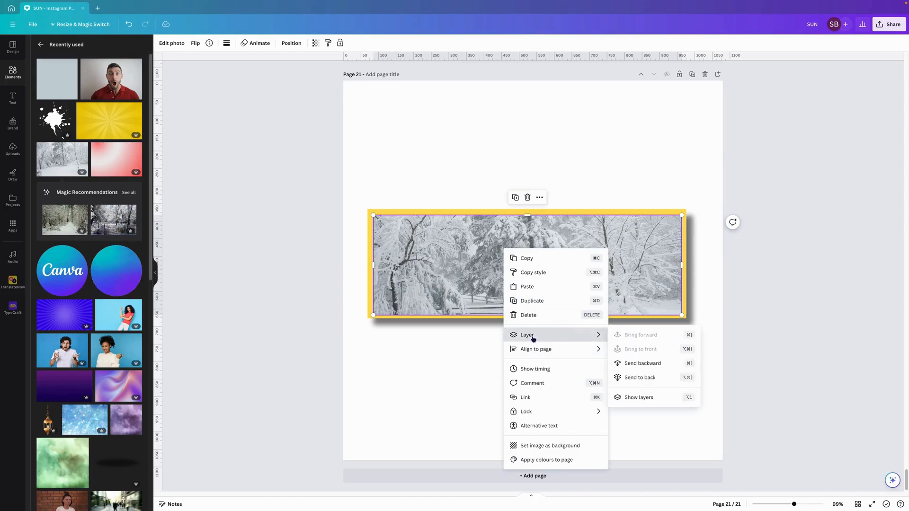
click(647, 364)
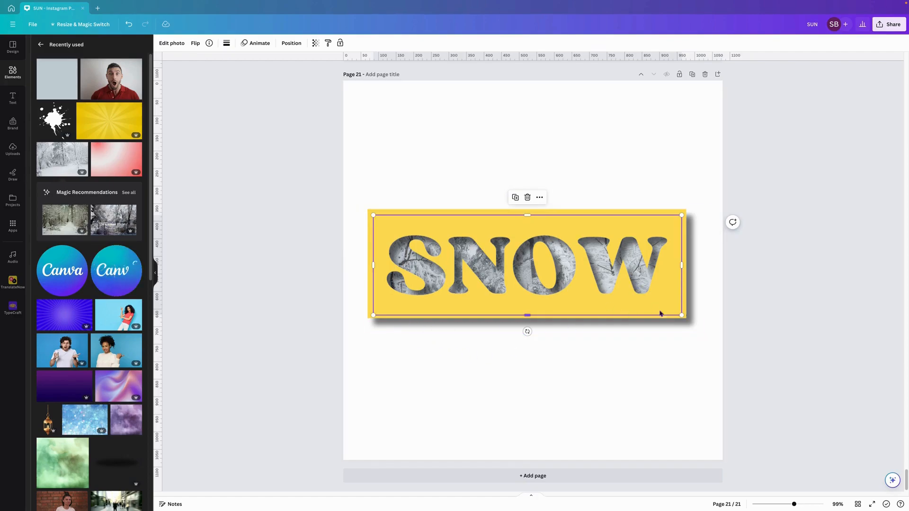
click(460, 183)
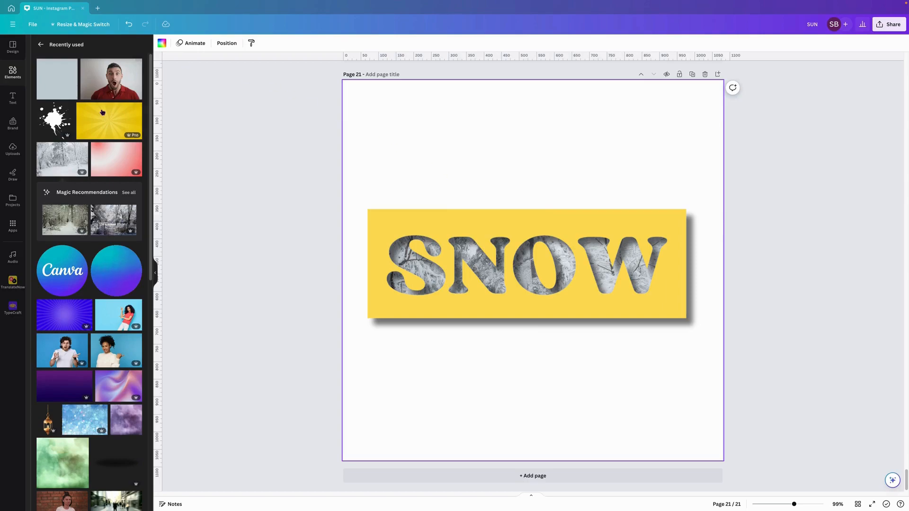
Add a yellow square and stretch it across the full page width to cover the area above the SNOW lettering.
click(13, 72)
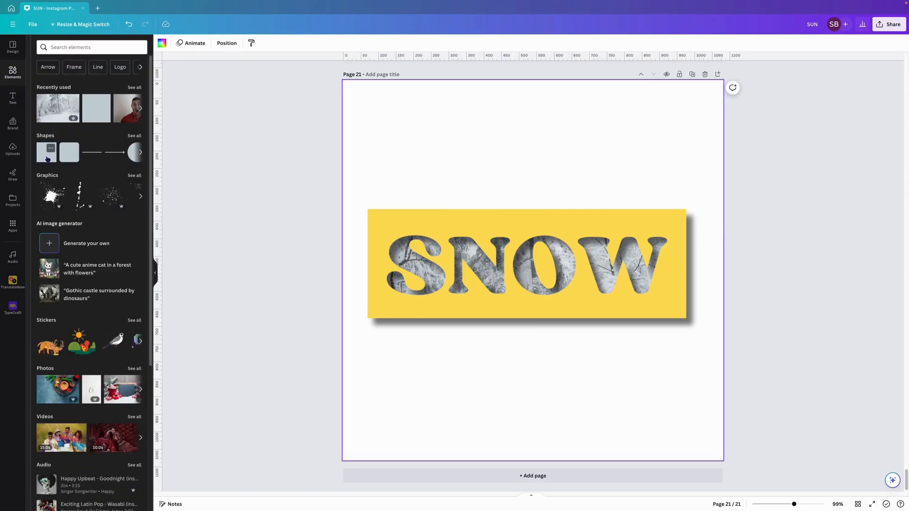
click(53, 150)
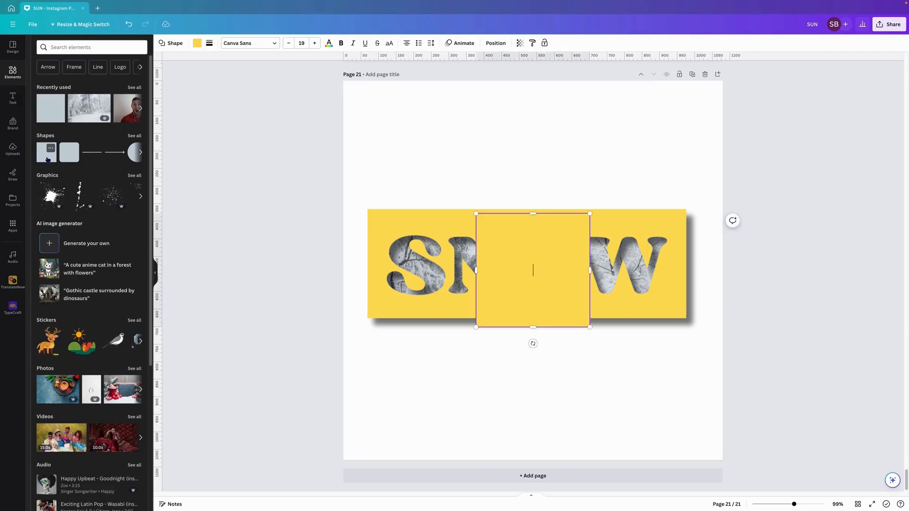
drag(524, 229, 534, 65)
drag(477, 144, 311, 144)
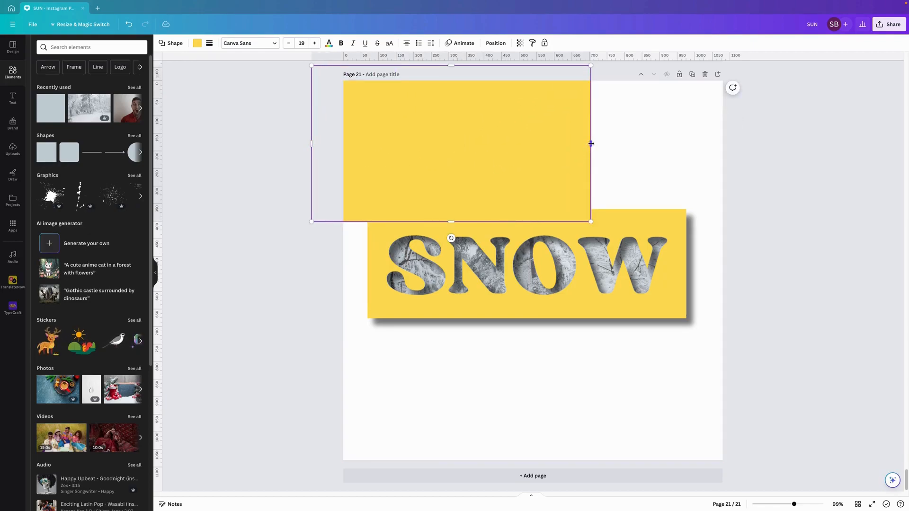
drag(590, 144, 749, 157)
click(475, 420)
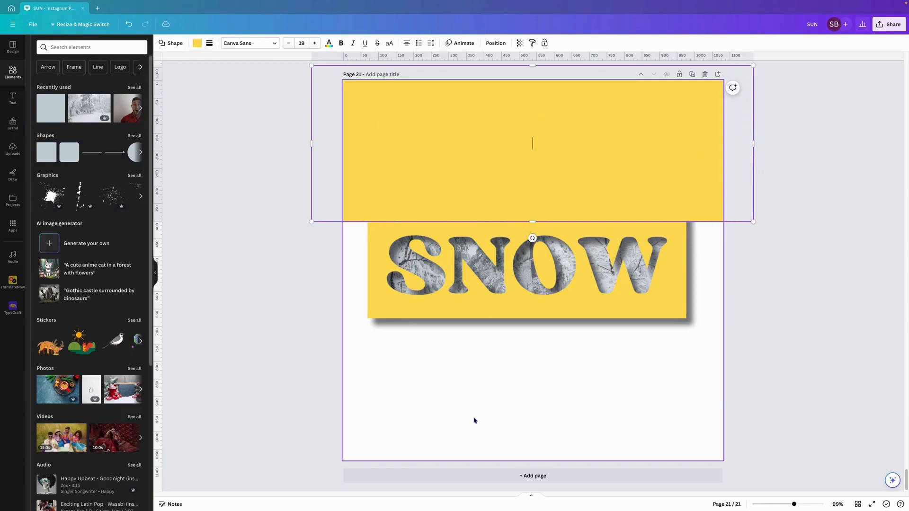
Cover the remaining white areas below and on both sides of the SNOW lettering with duplicated yellow rectangles, making the side ones narrow and tall.
click(499, 208)
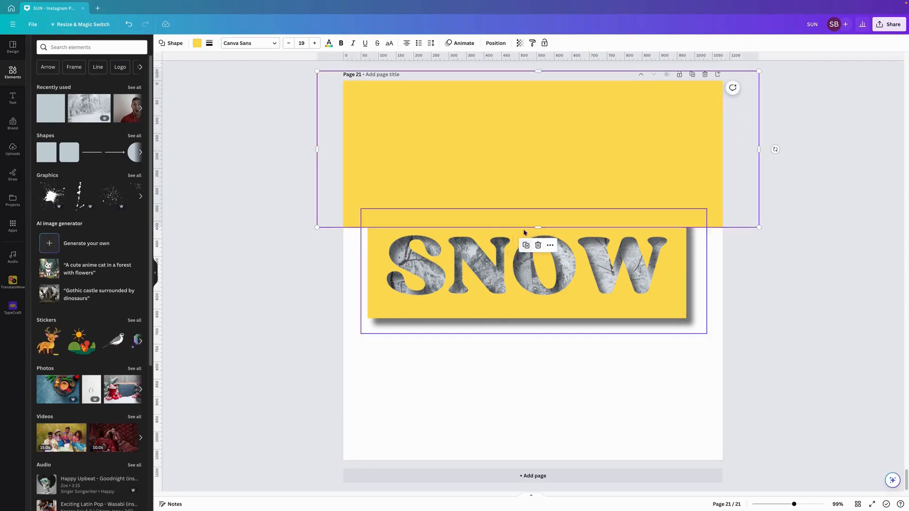
drag(526, 126, 513, 358)
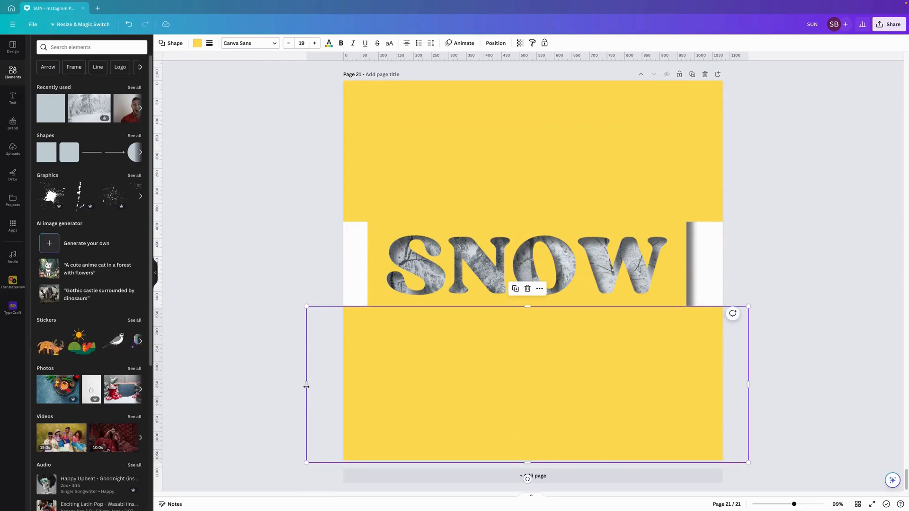
click(515, 289)
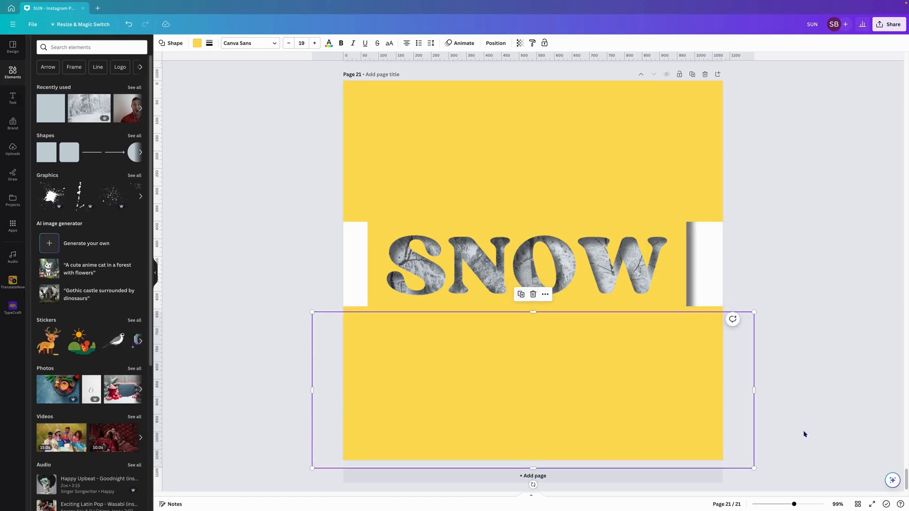
drag(754, 390, 381, 356)
drag(346, 312, 355, 170)
click(331, 151)
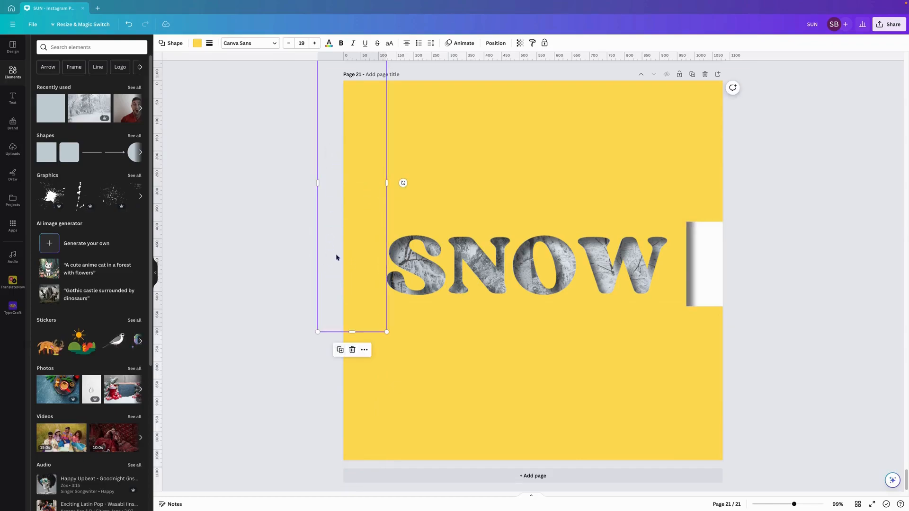
drag(336, 256, 689, 351)
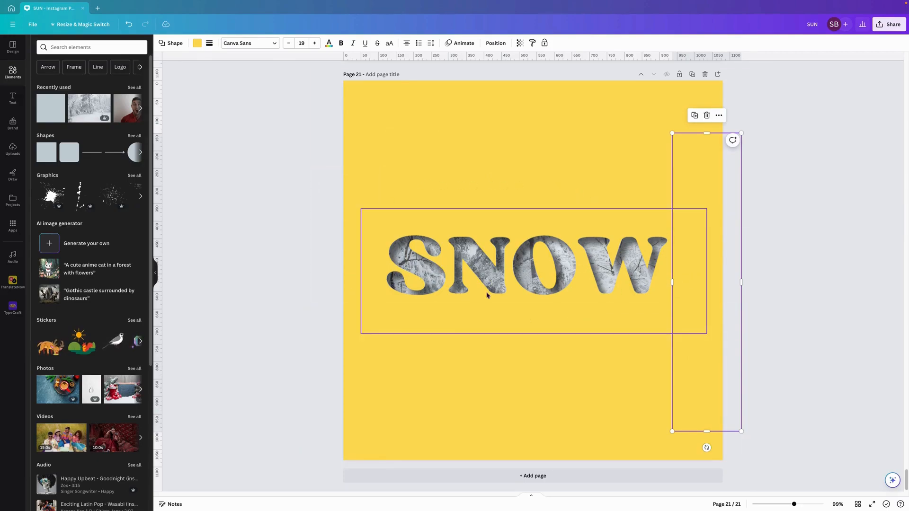
click(786, 266)
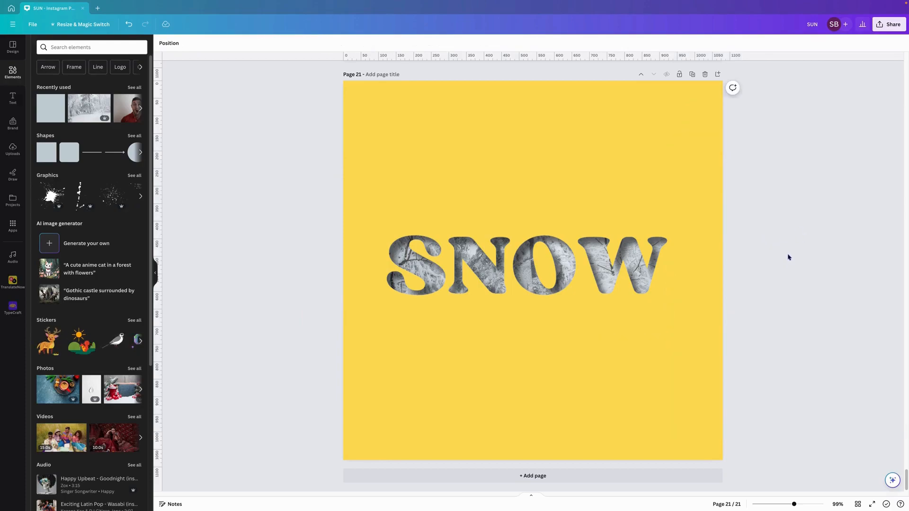
Download only the current page, Page 21, as a PNG.
click(893, 25)
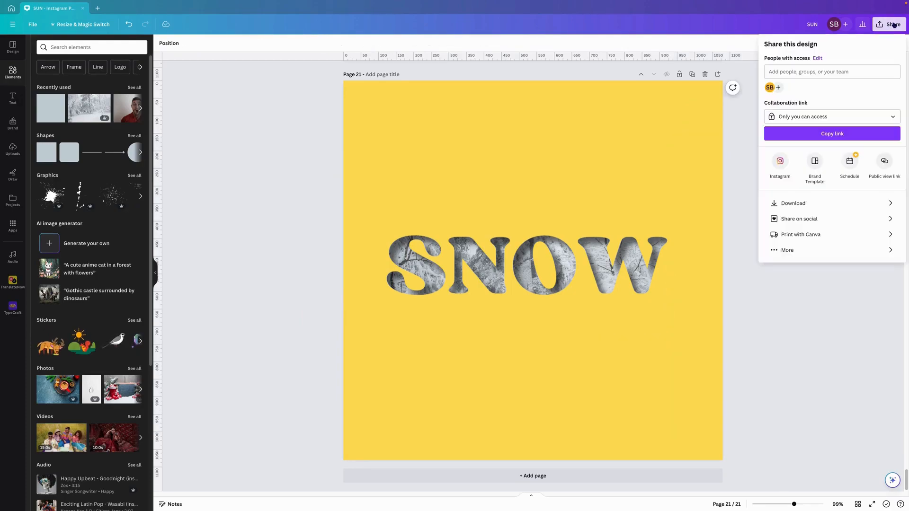
click(805, 205)
click(813, 154)
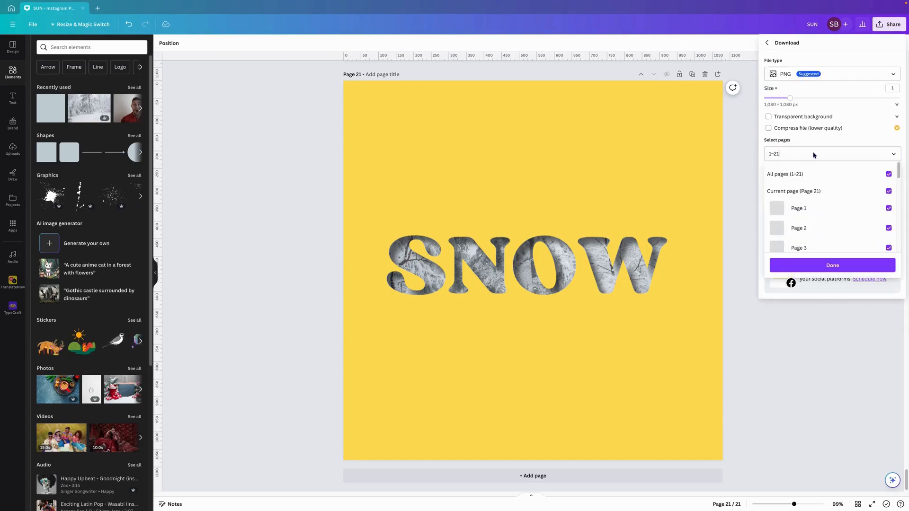
click(782, 175)
click(791, 193)
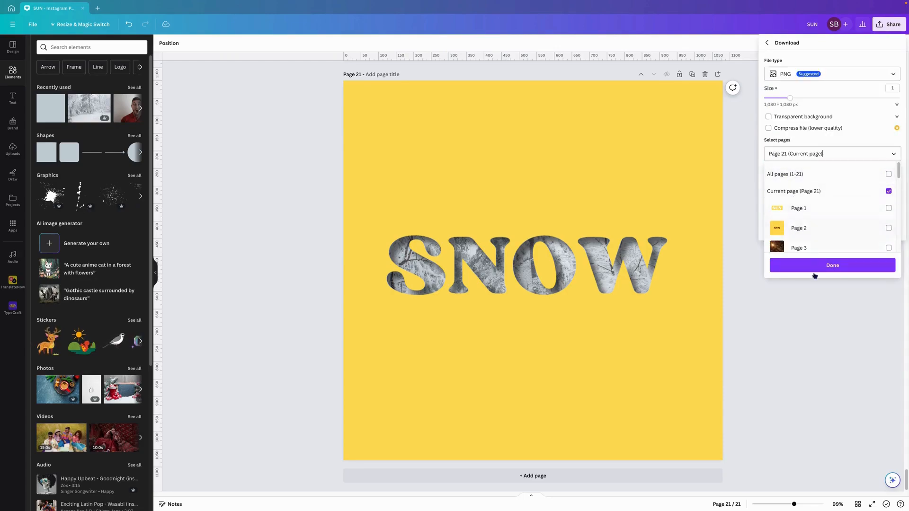
click(819, 266)
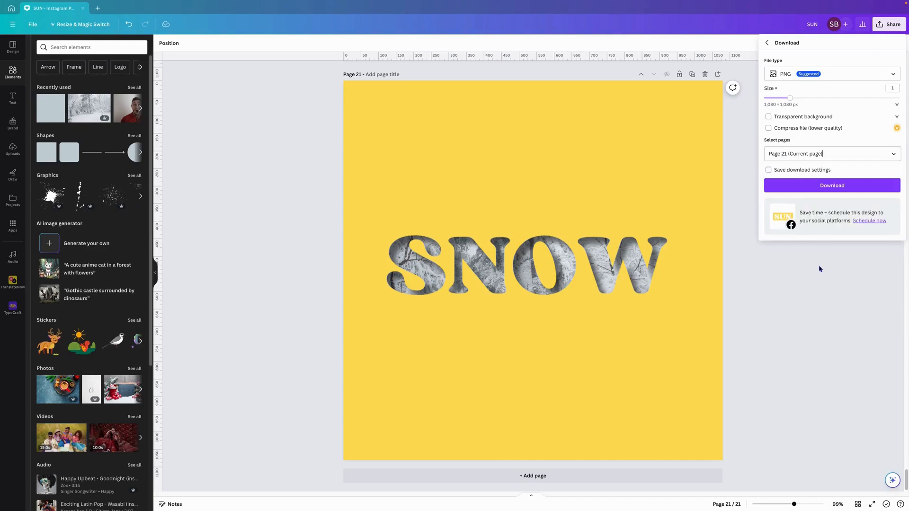
click(819, 188)
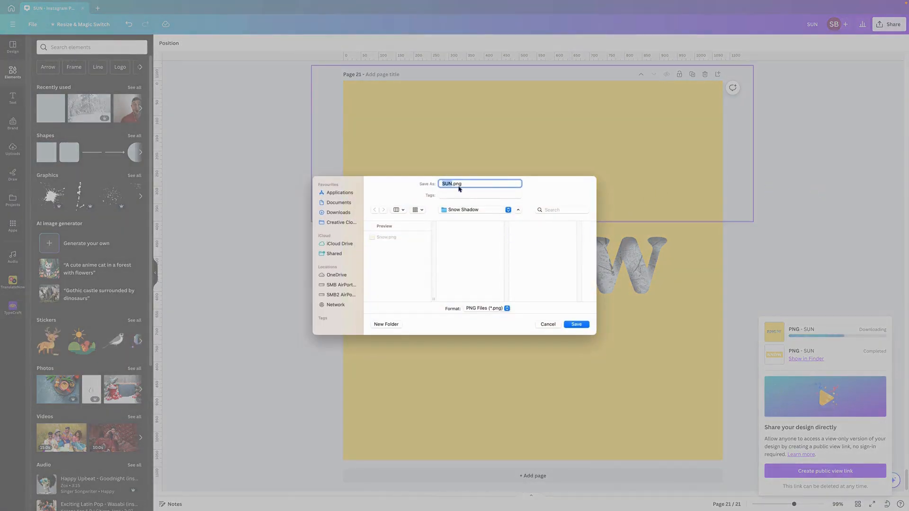
Save the downloaded image as Snow2.png in the Snow Shadow folder.
click(452, 184)
key(BackSpace)
key(BackSpace)
click(577, 325)
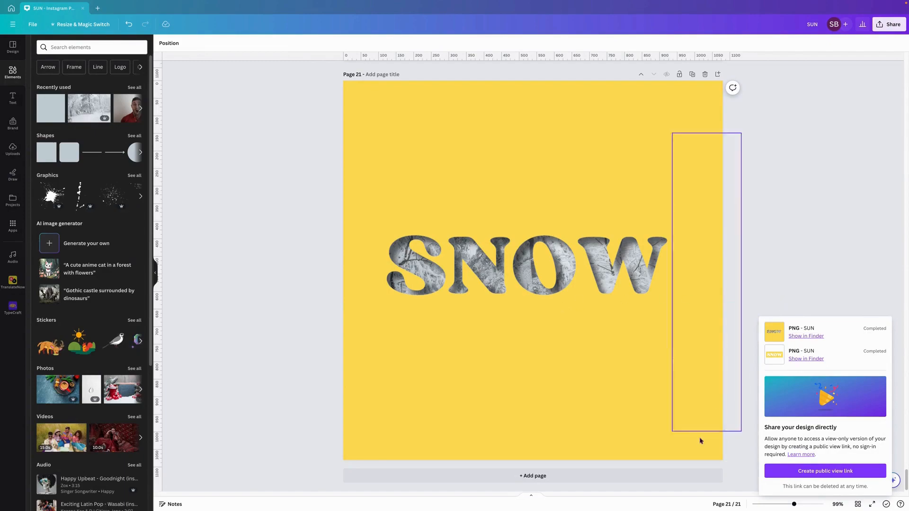
Add a new page and set the recently used snow storm photo as its background.
click(625, 480)
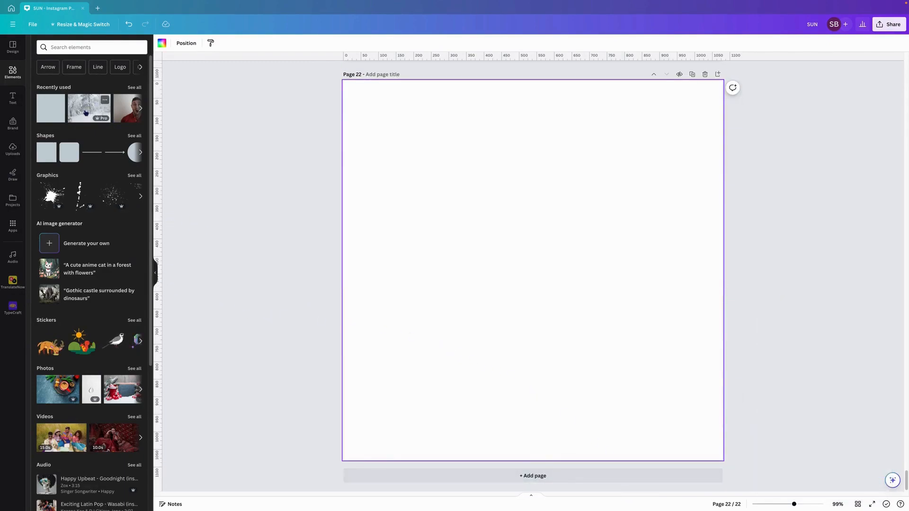
click(86, 112)
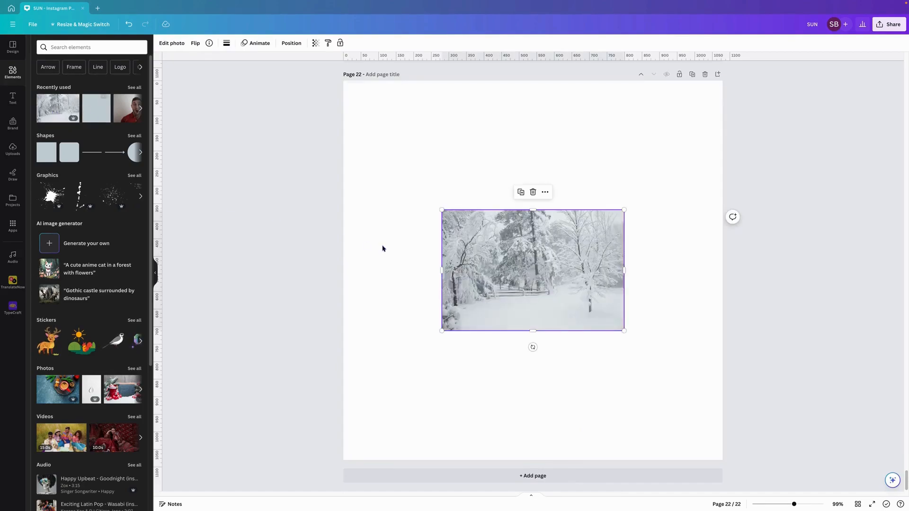
right_click(509, 266)
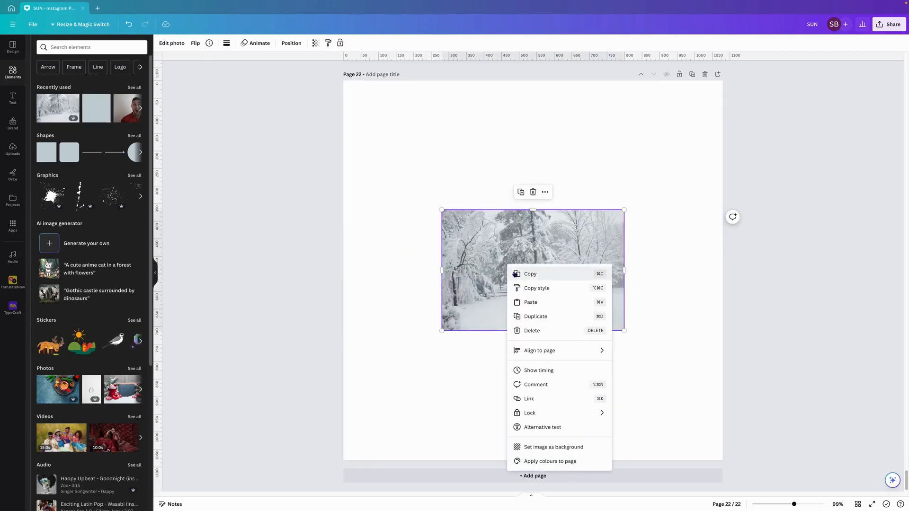
click(562, 447)
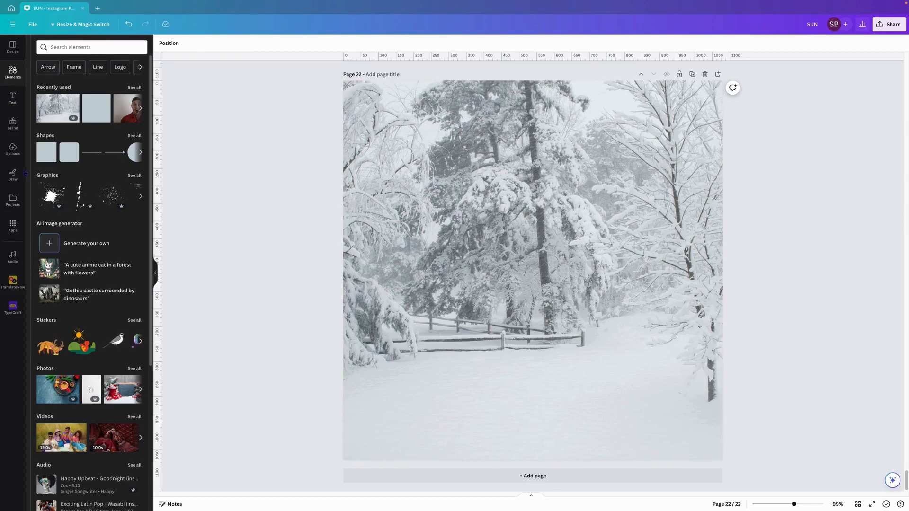
Upload Snow2.png from the Snow Shadow folder and add it to the snow background page.
click(12, 149)
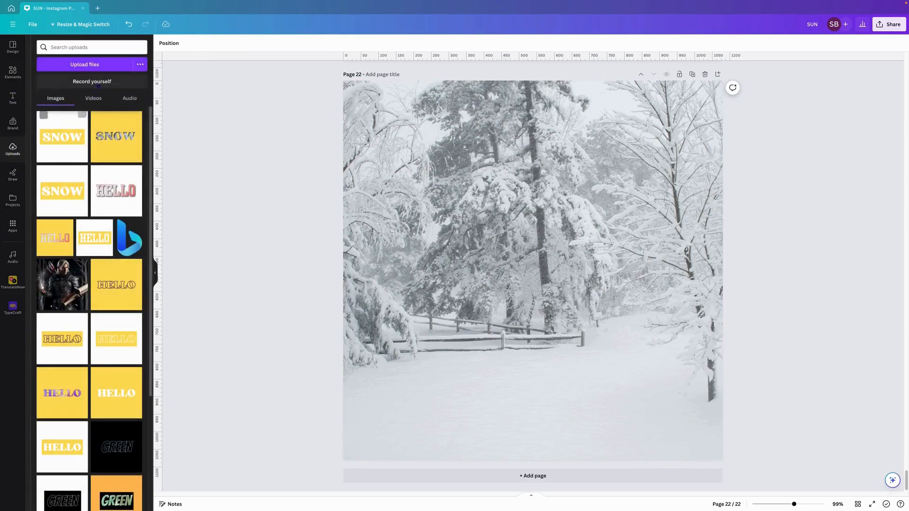
click(101, 66)
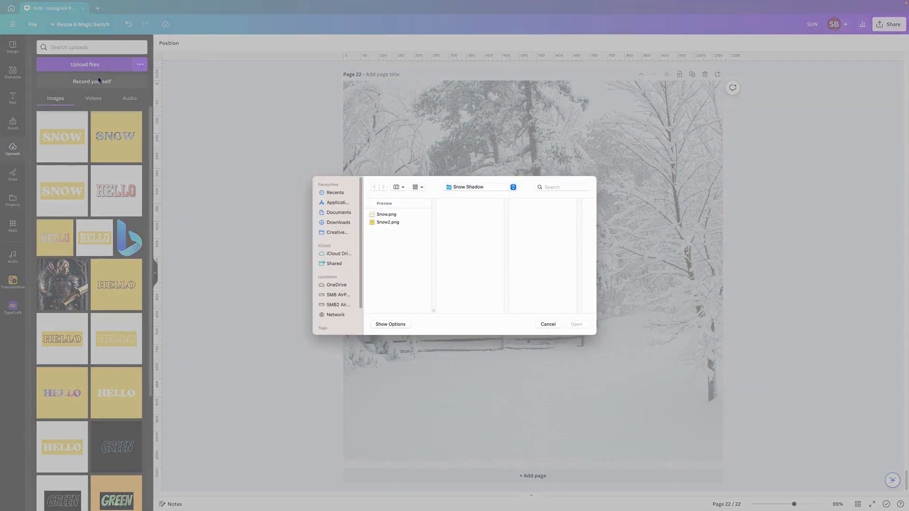
click(388, 223)
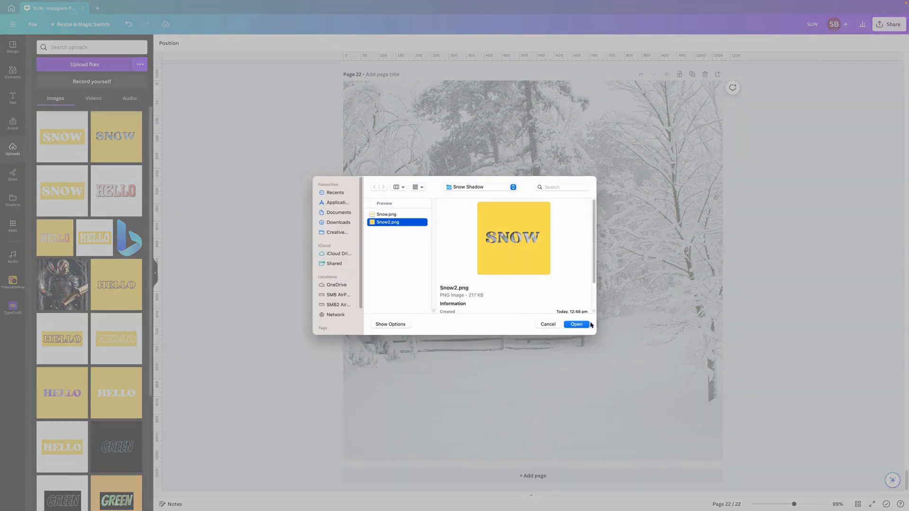
click(577, 325)
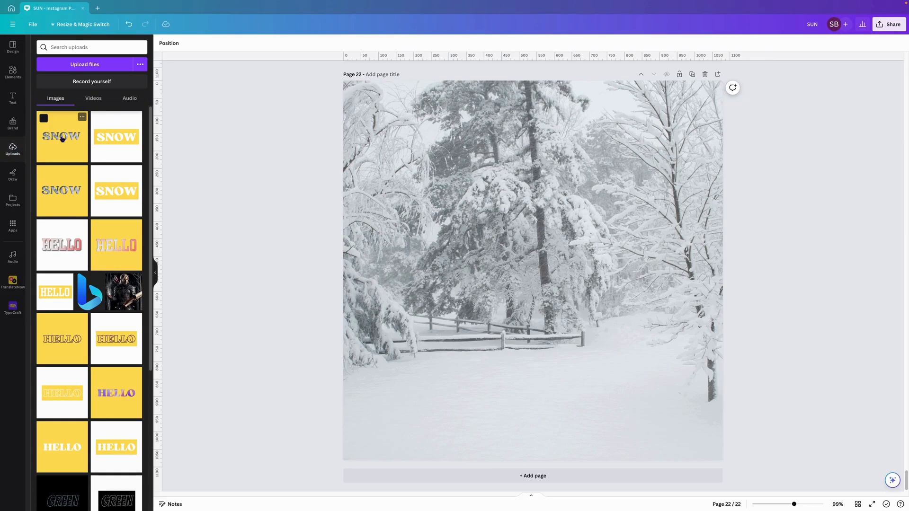
click(62, 138)
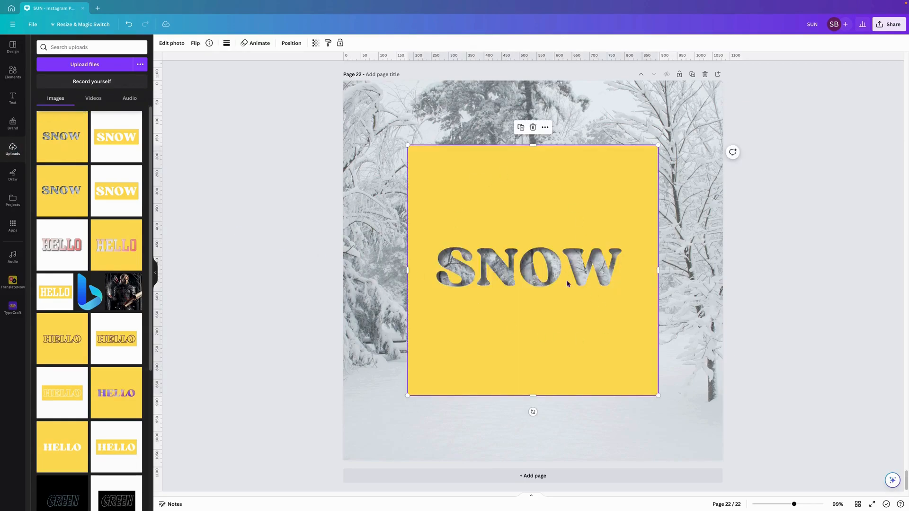
Enlarge the SNOW image to fill the page and crop it close around the lettering on all four sides.
drag(407, 144, 344, 81)
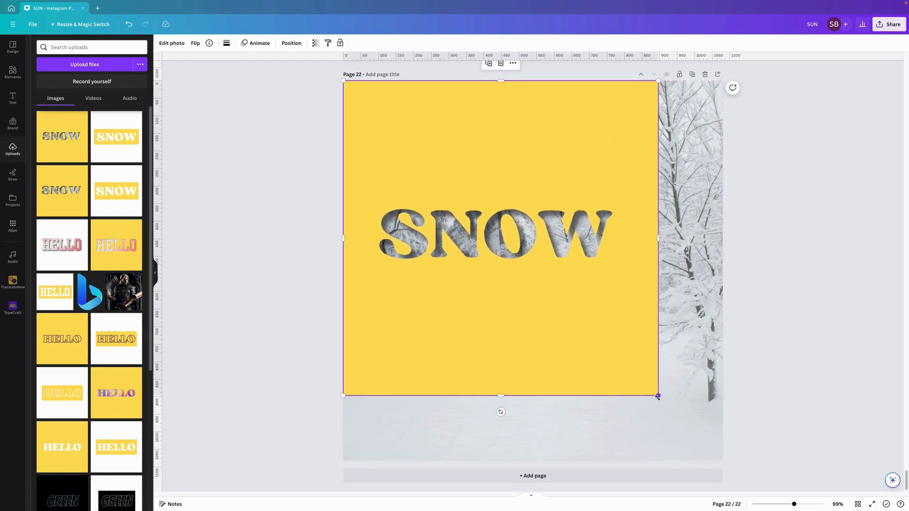
drag(658, 395, 731, 453)
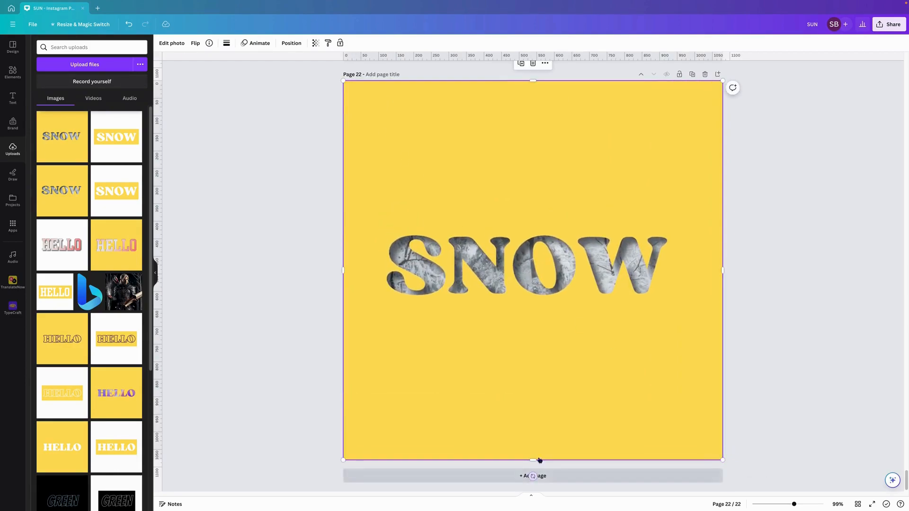
drag(533, 460, 536, 322)
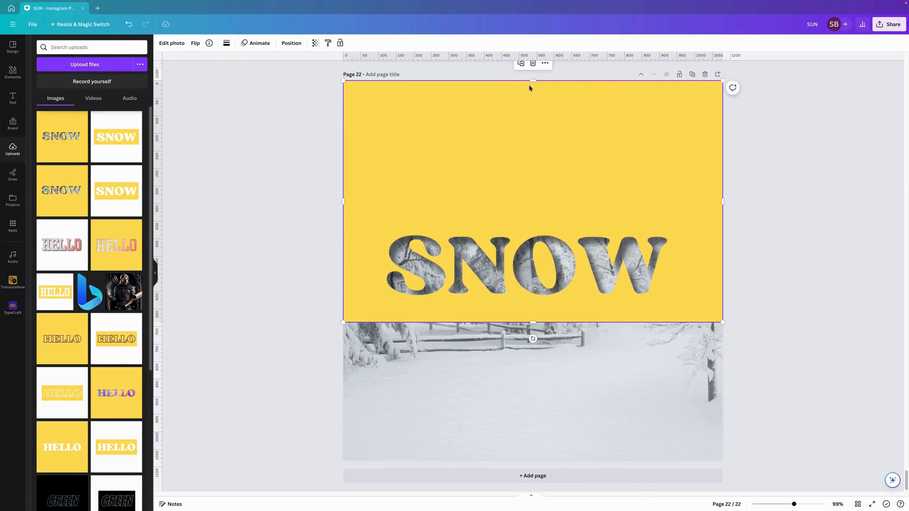
drag(532, 80, 532, 212)
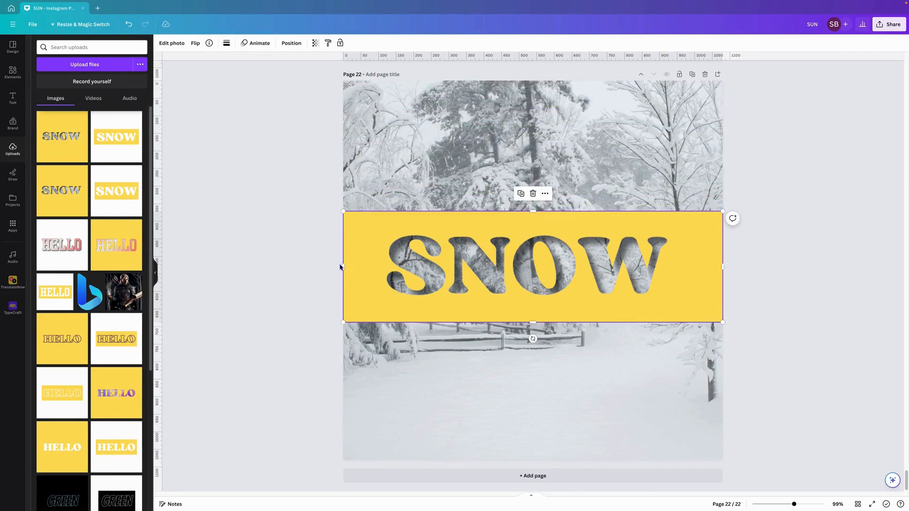
drag(343, 266, 375, 267)
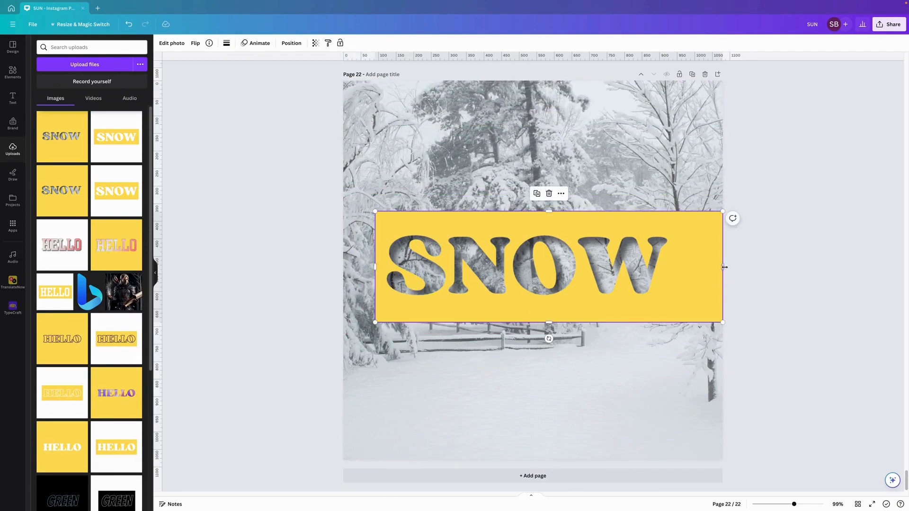
drag(724, 267, 676, 267)
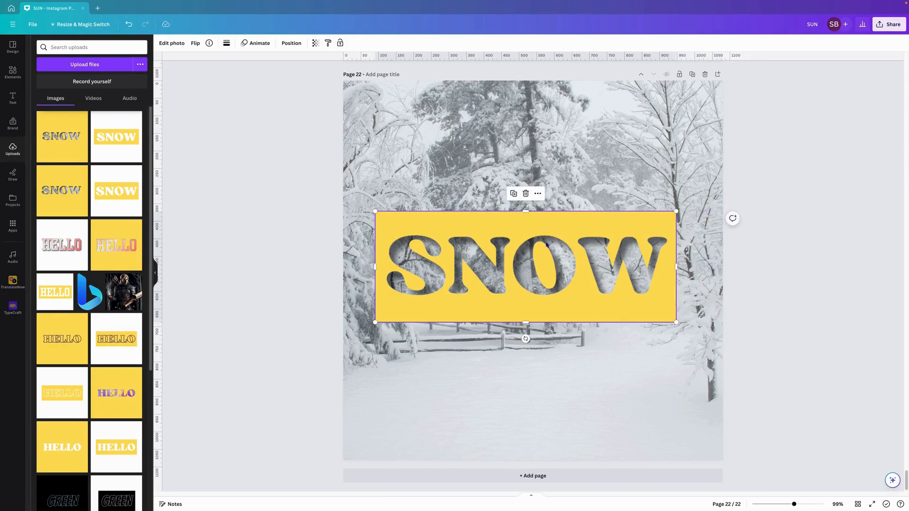
Remove the yellow background from the SNOW image with BG Remover, apply a Drop shadow to the letters and deselect them.
click(172, 43)
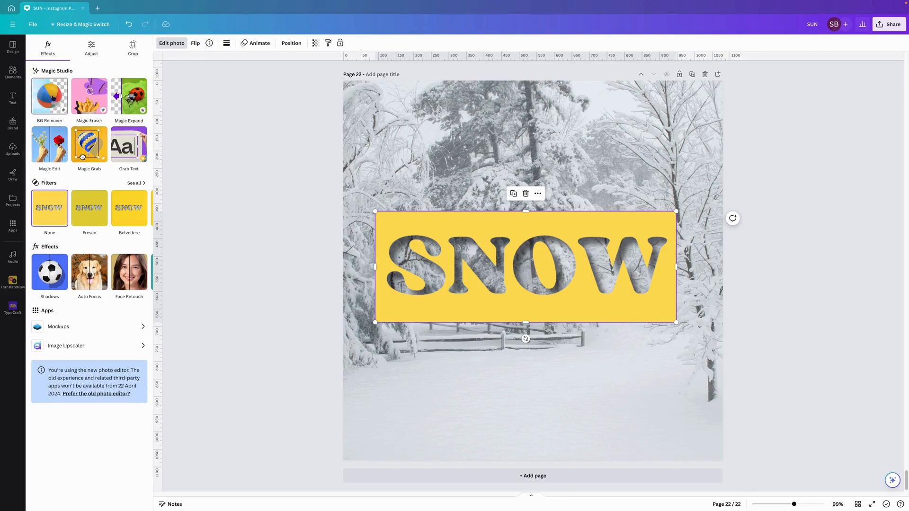
click(50, 96)
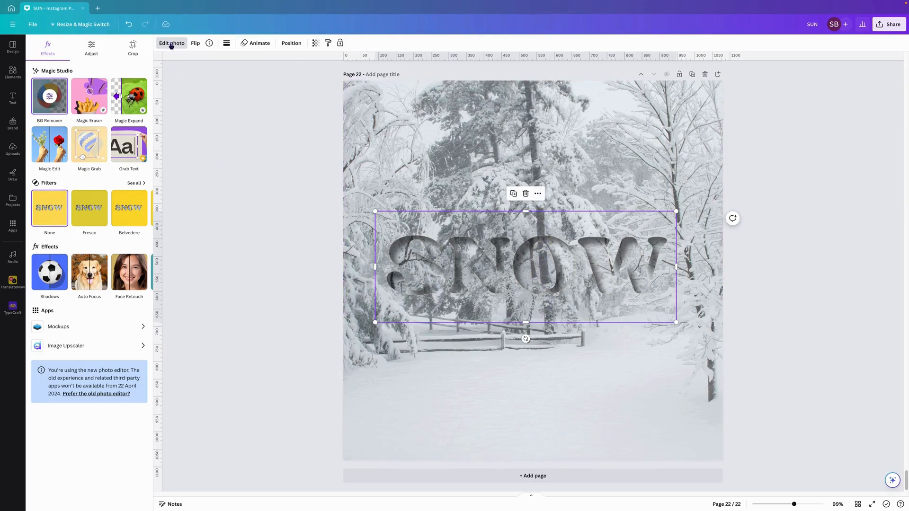
click(52, 281)
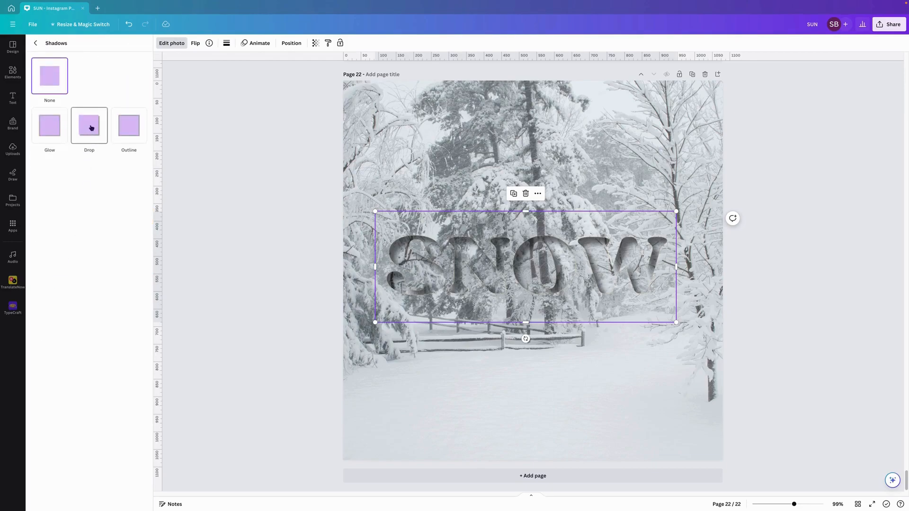
click(91, 128)
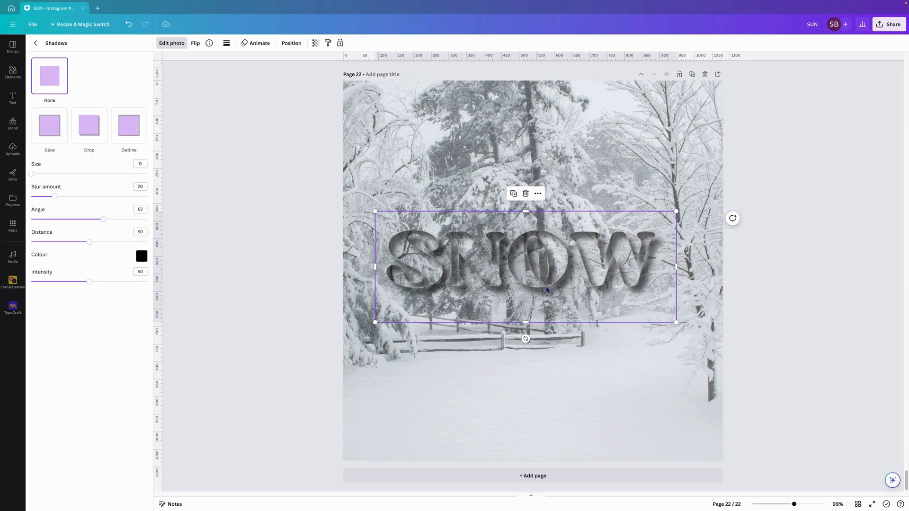
click(669, 398)
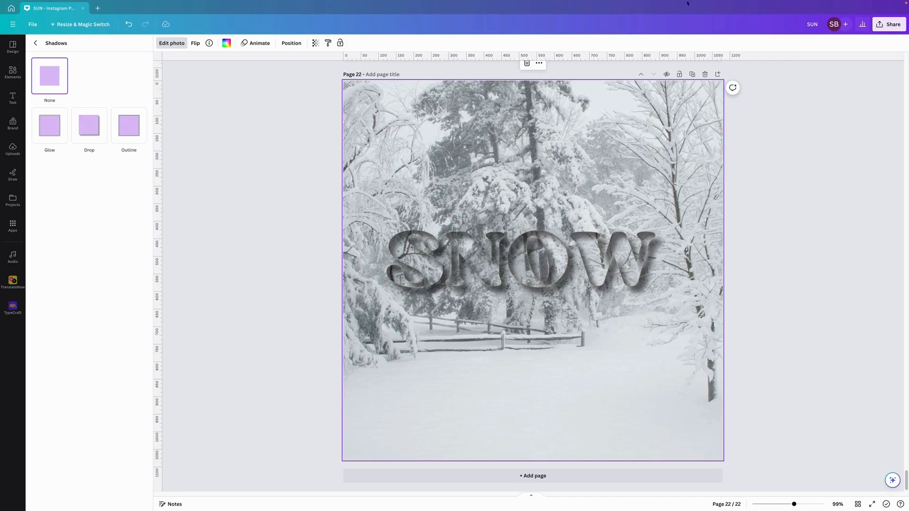
mouse_move(689, 3)
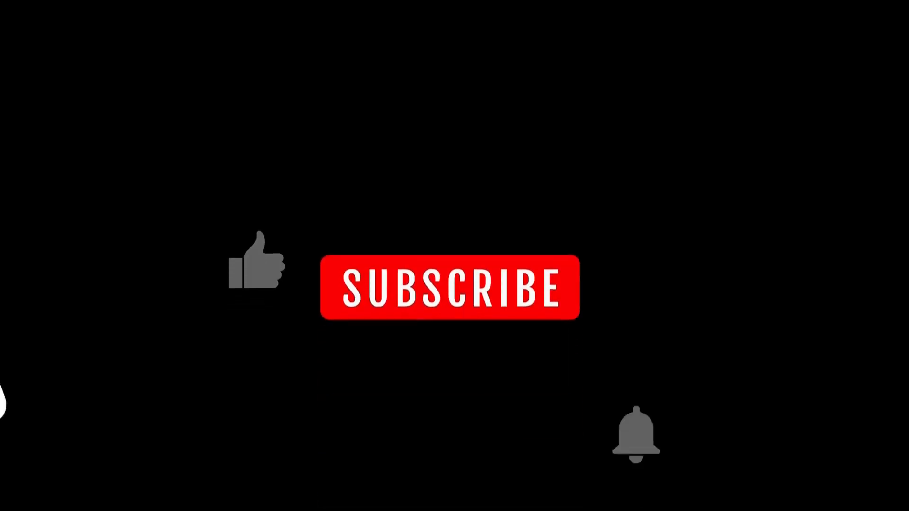